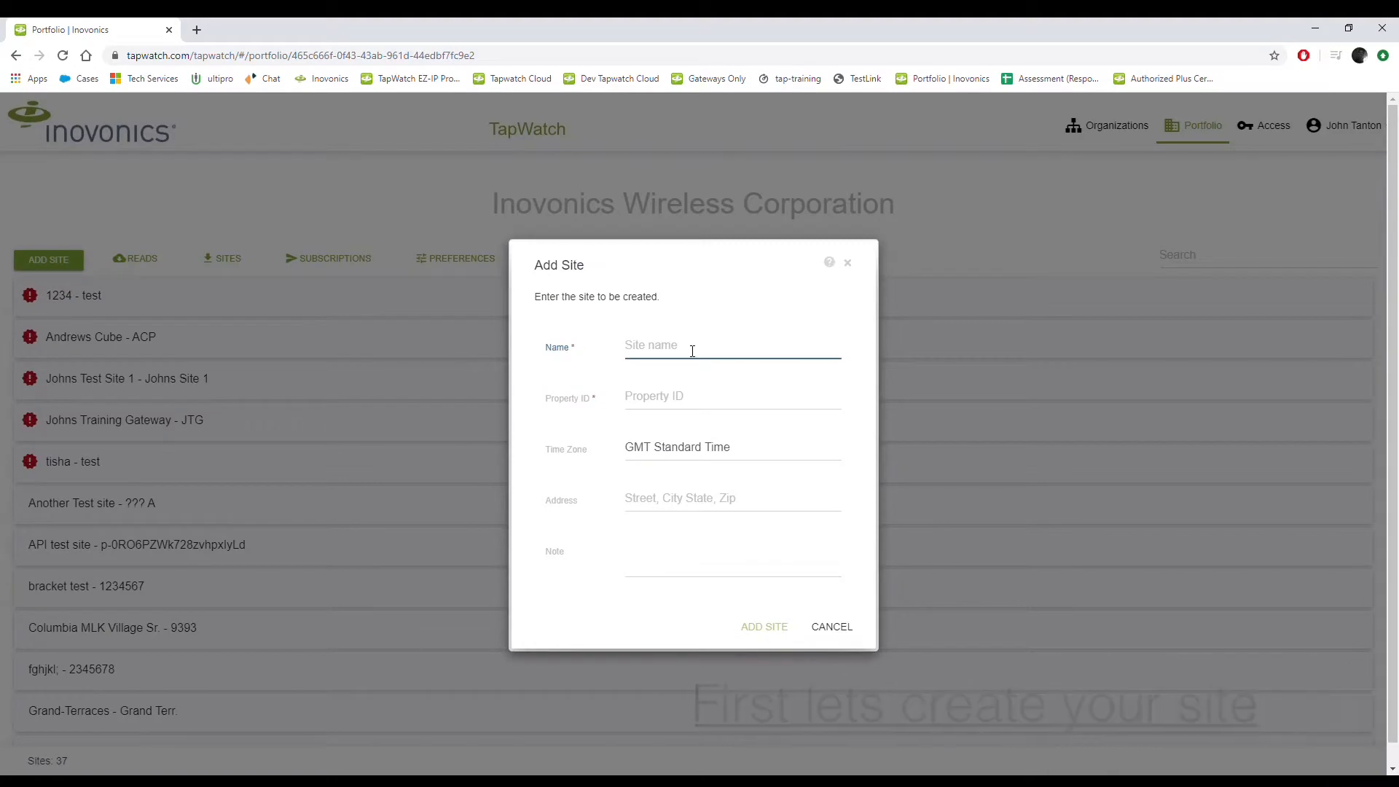
# Step: Create the training test site with property ID JTTS, US Mountain Standard Time, an address and a note
pyautogui.write('Johns Training Test Site')
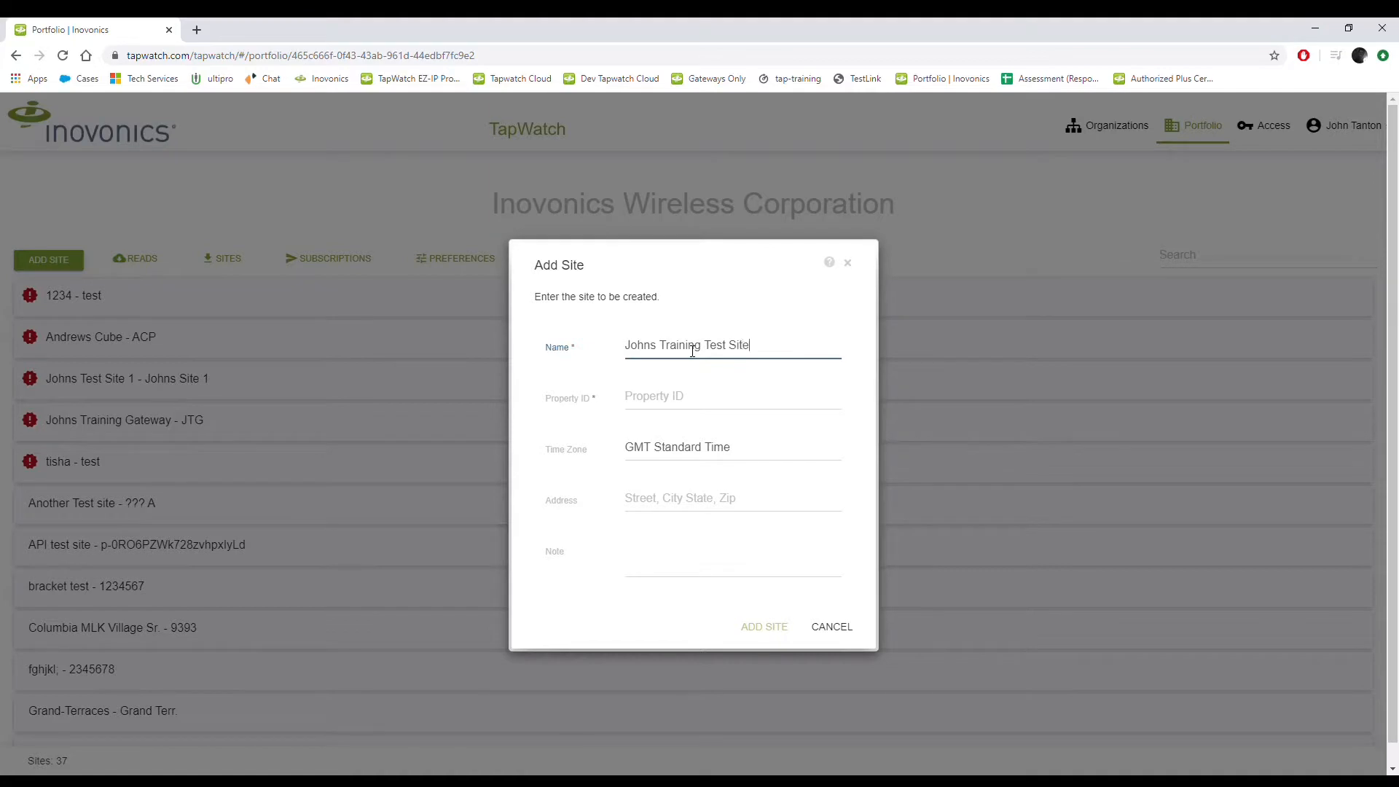
pyautogui.press('Tab')
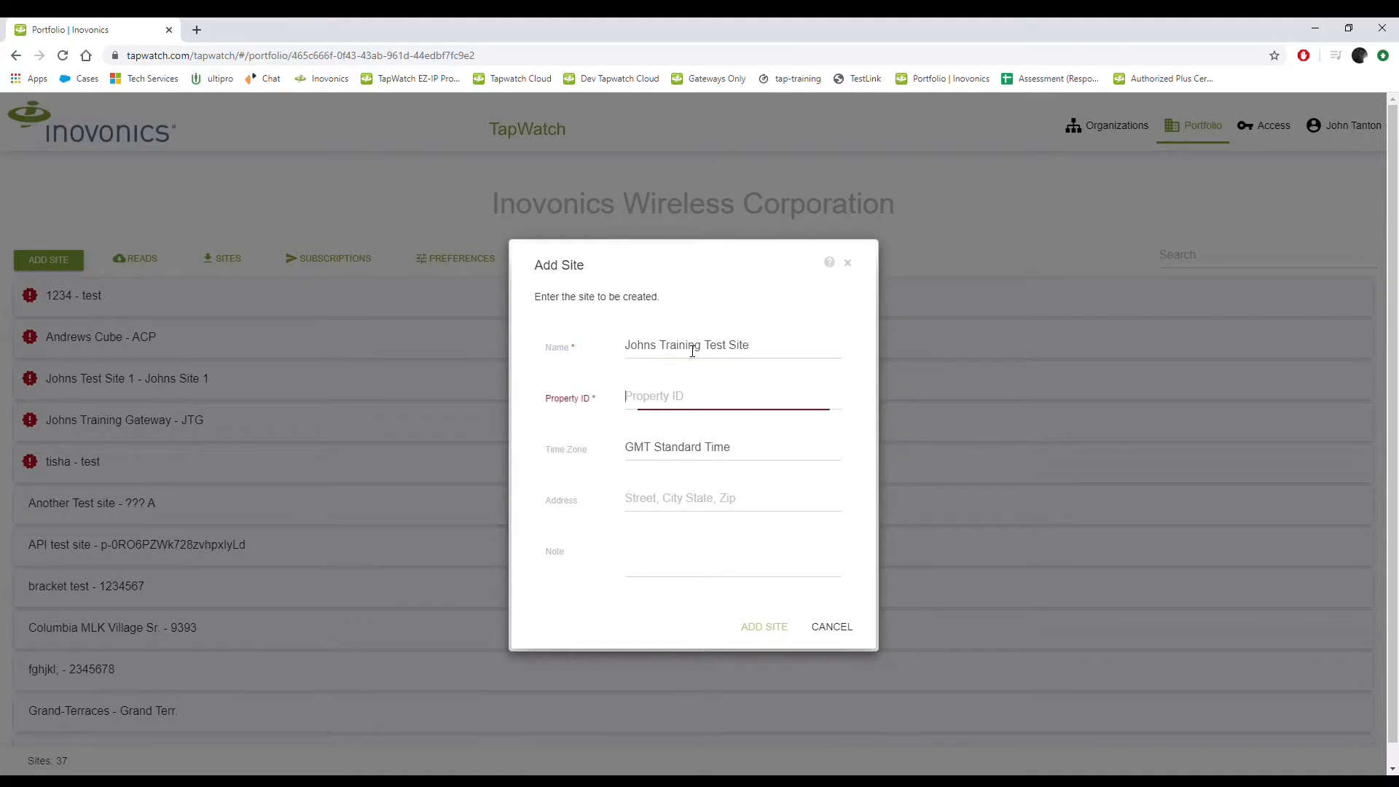
pyautogui.write('JTTS')
pyautogui.click(725, 448)
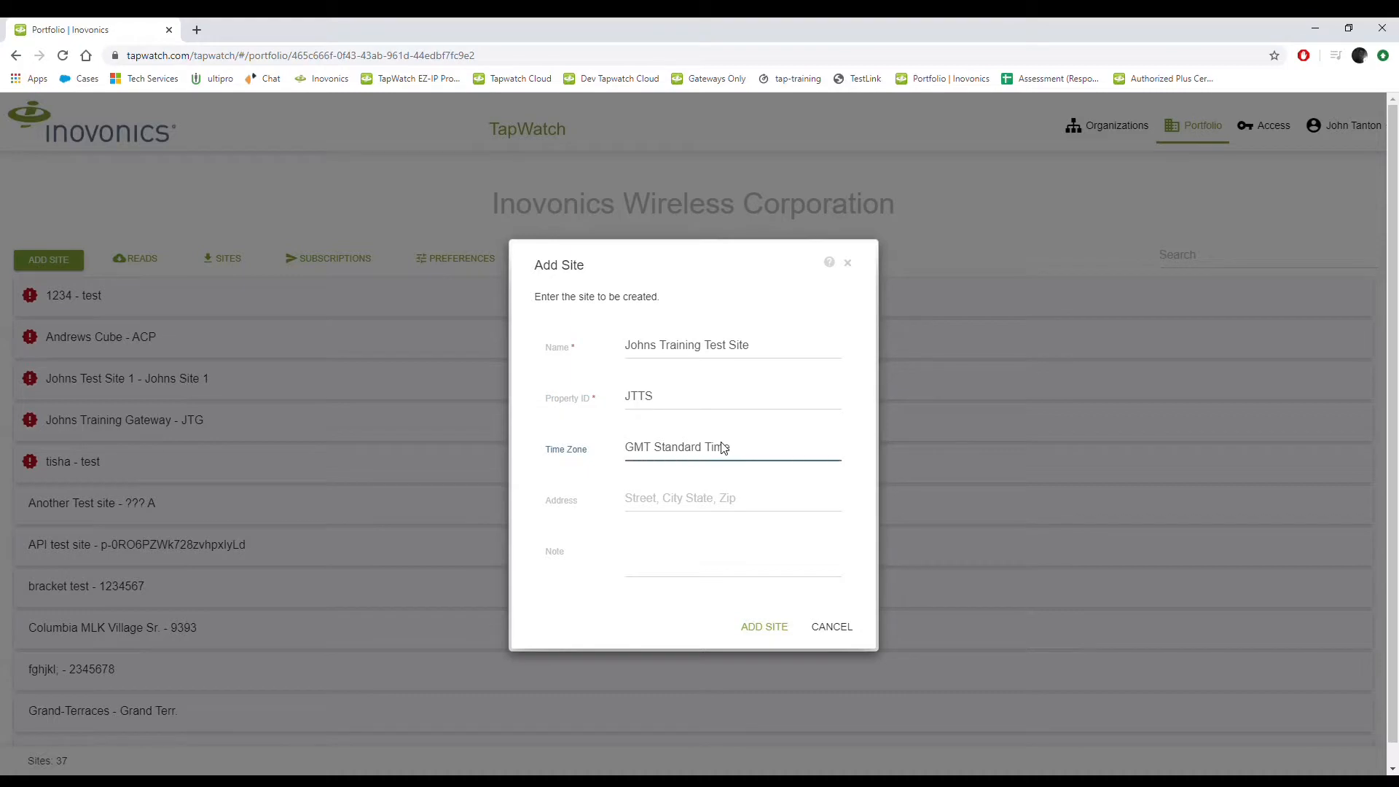
pyautogui.click(723, 515)
pyautogui.click(728, 510)
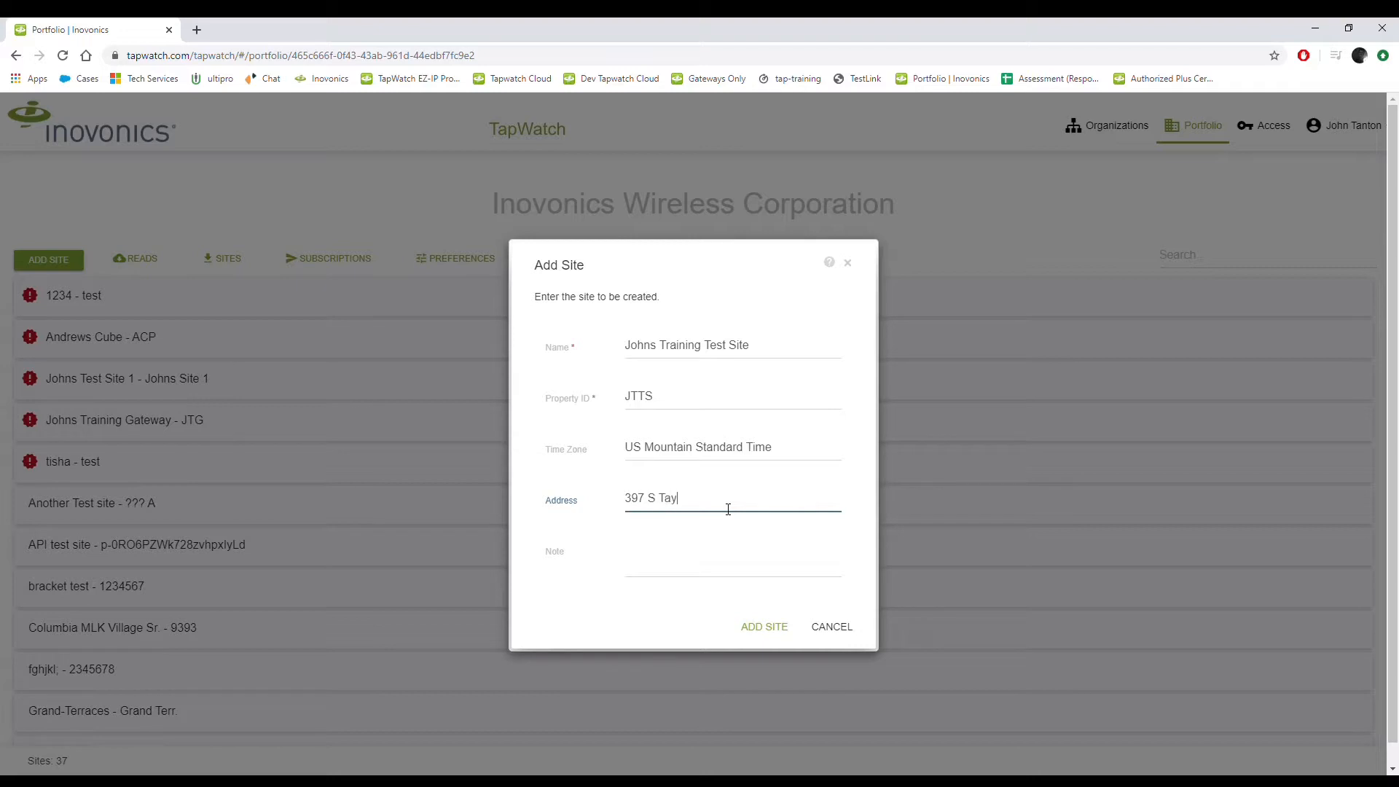
pyautogui.click(683, 568)
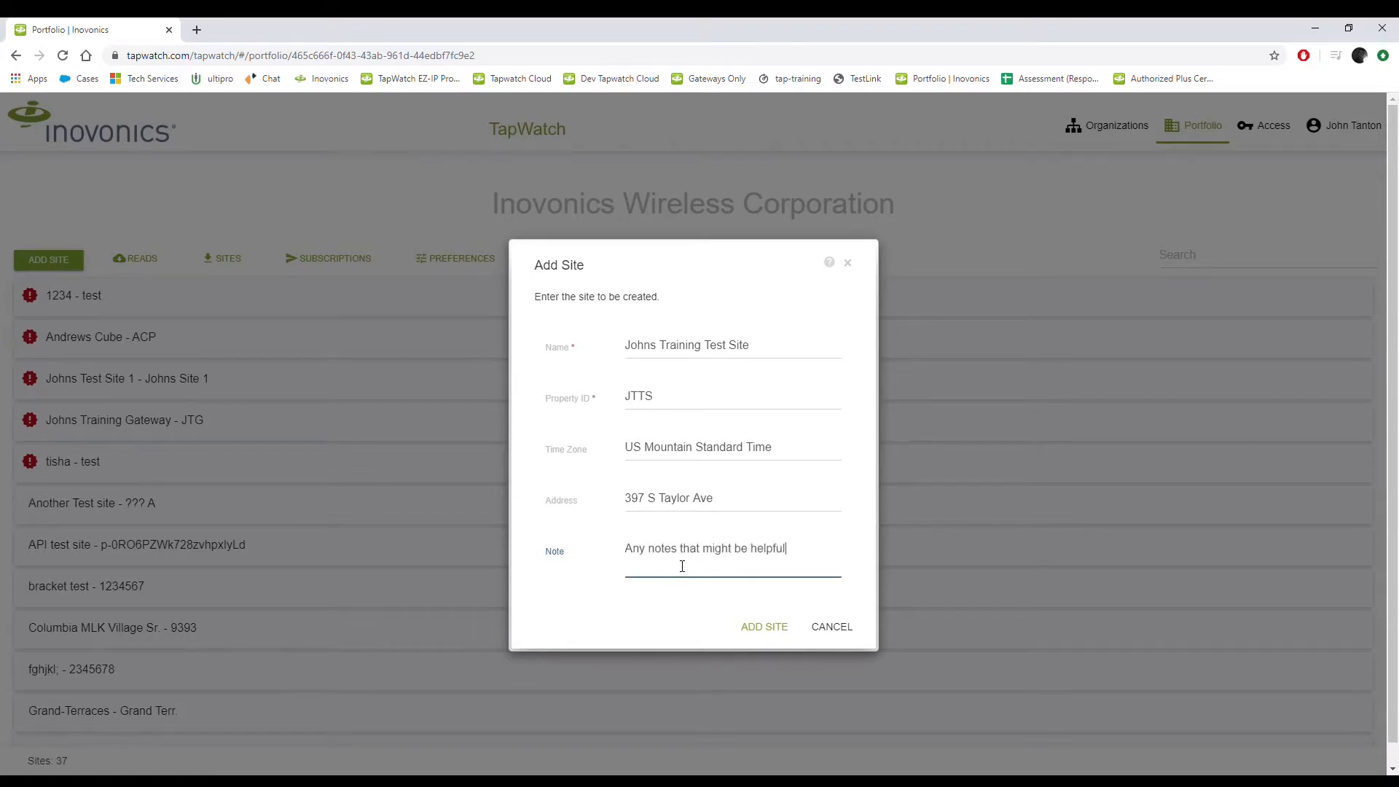
pyautogui.click(791, 634)
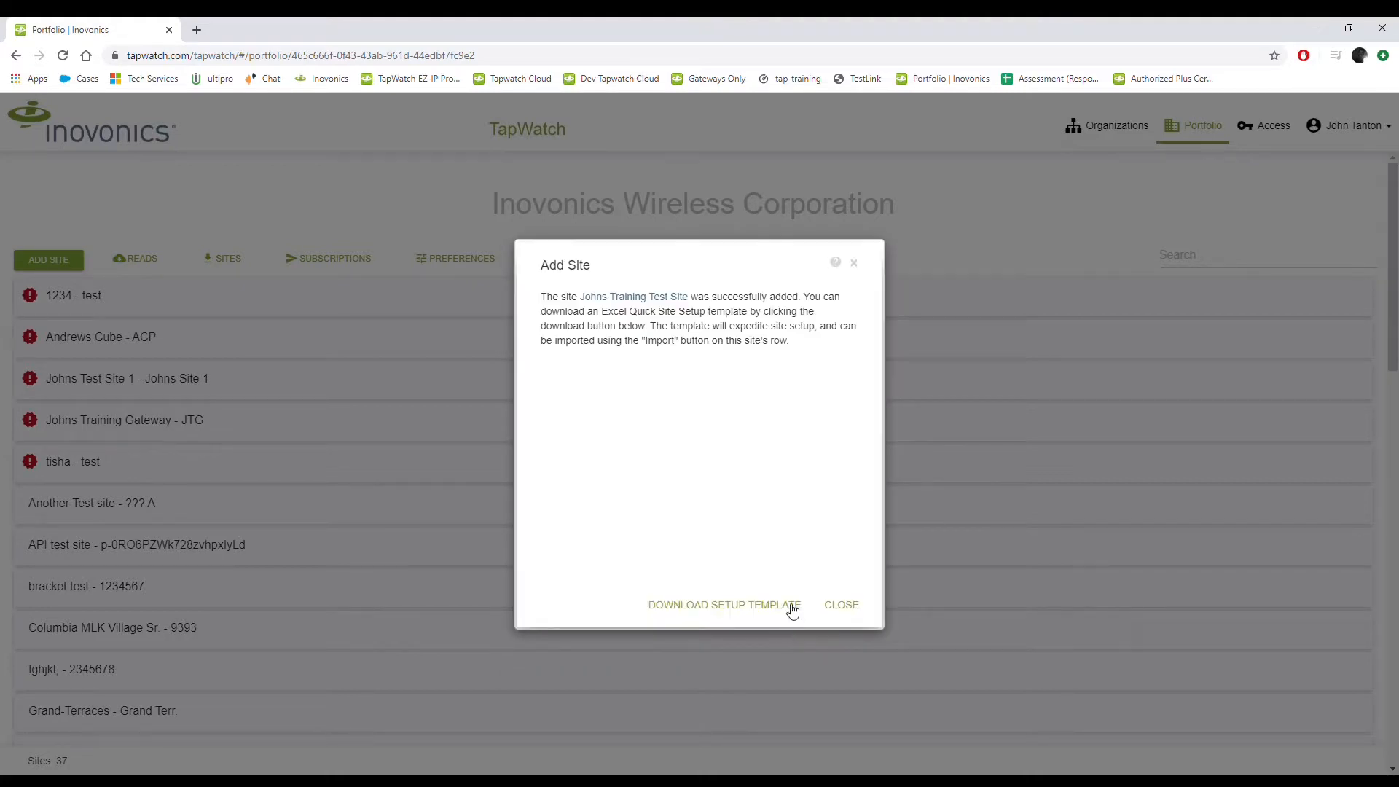
# Step: Download the Quick Site Setup template and dismiss the confirmation to return to the site list
pyautogui.click(789, 609)
pyautogui.click(754, 617)
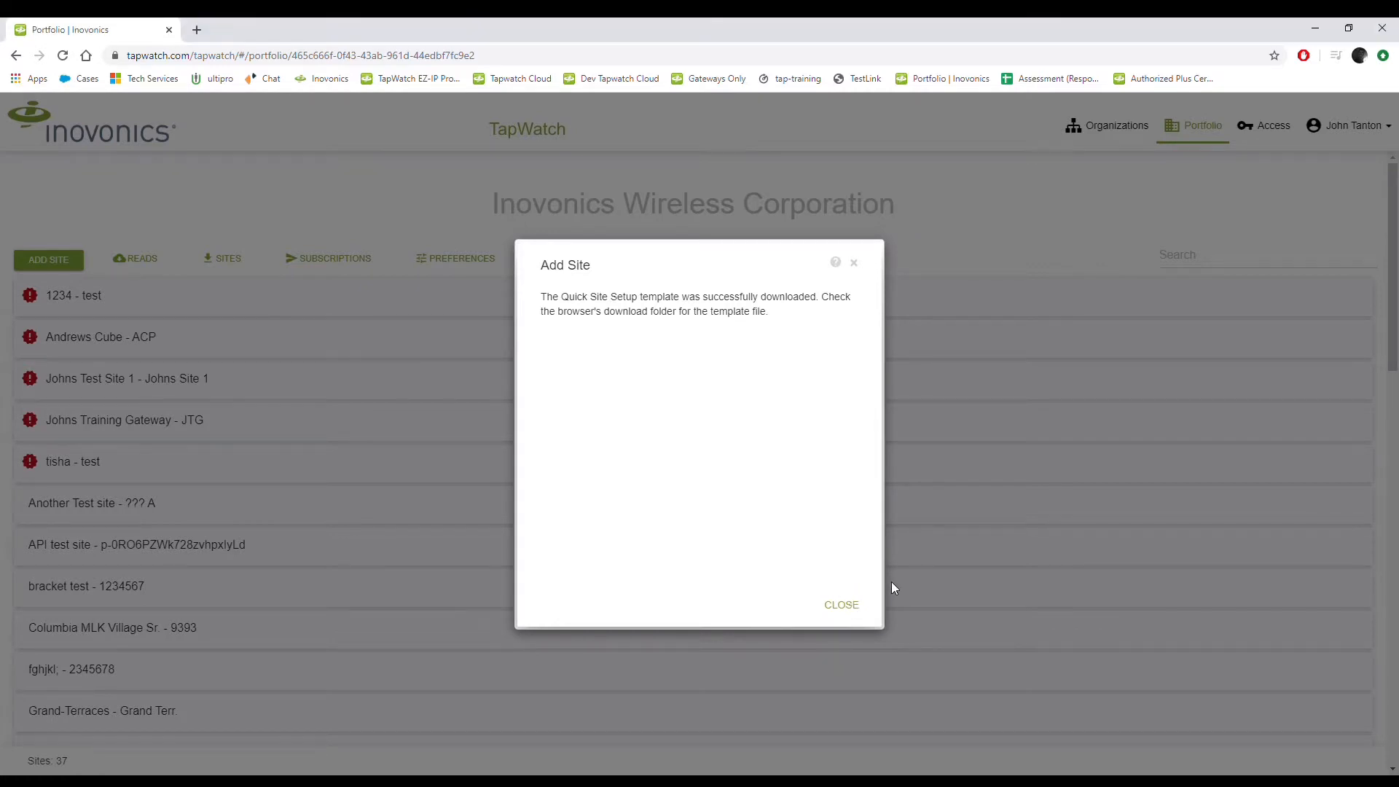
pyautogui.click(858, 618)
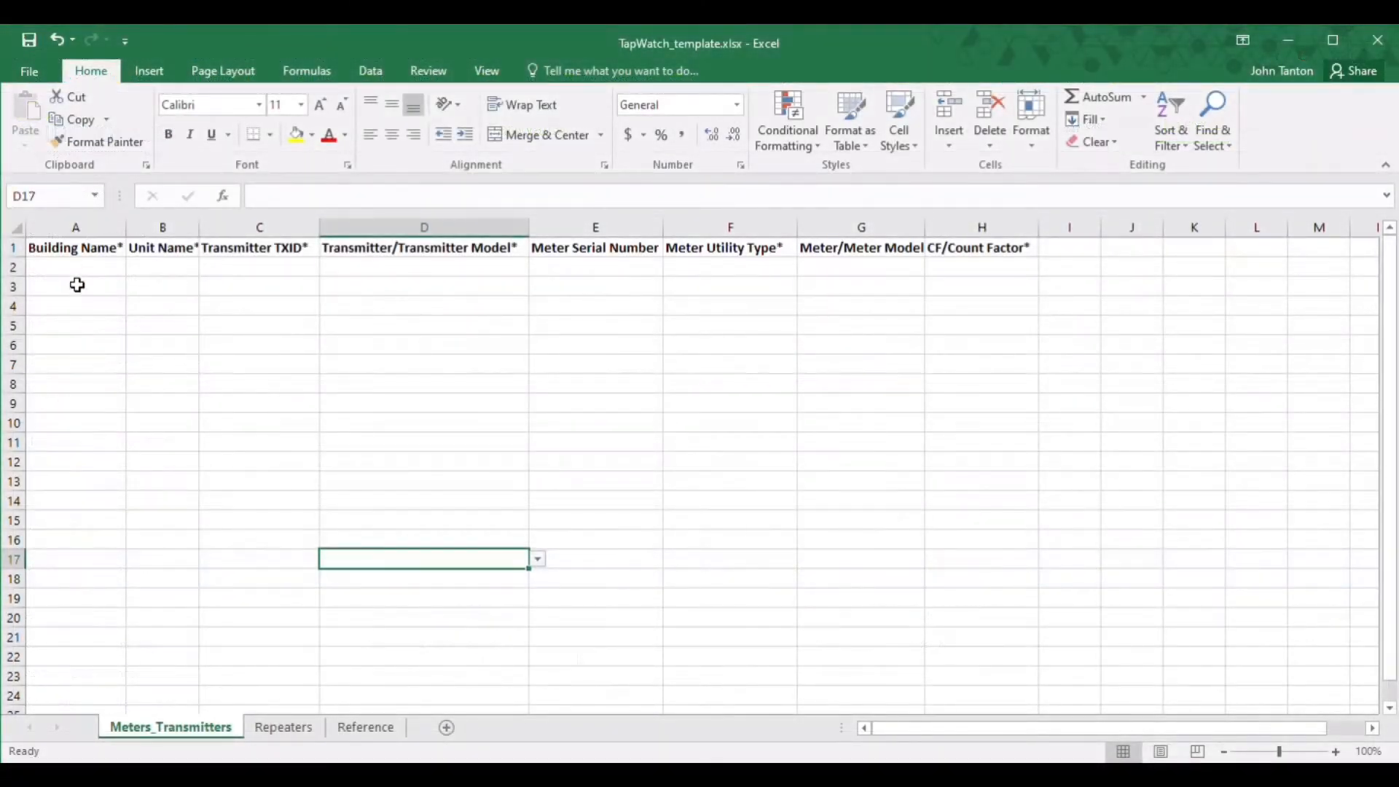
# Step: Fill Bldg 1 into cells A2 through A11
pyautogui.click(77, 269)
pyautogui.write('Bldg 1')
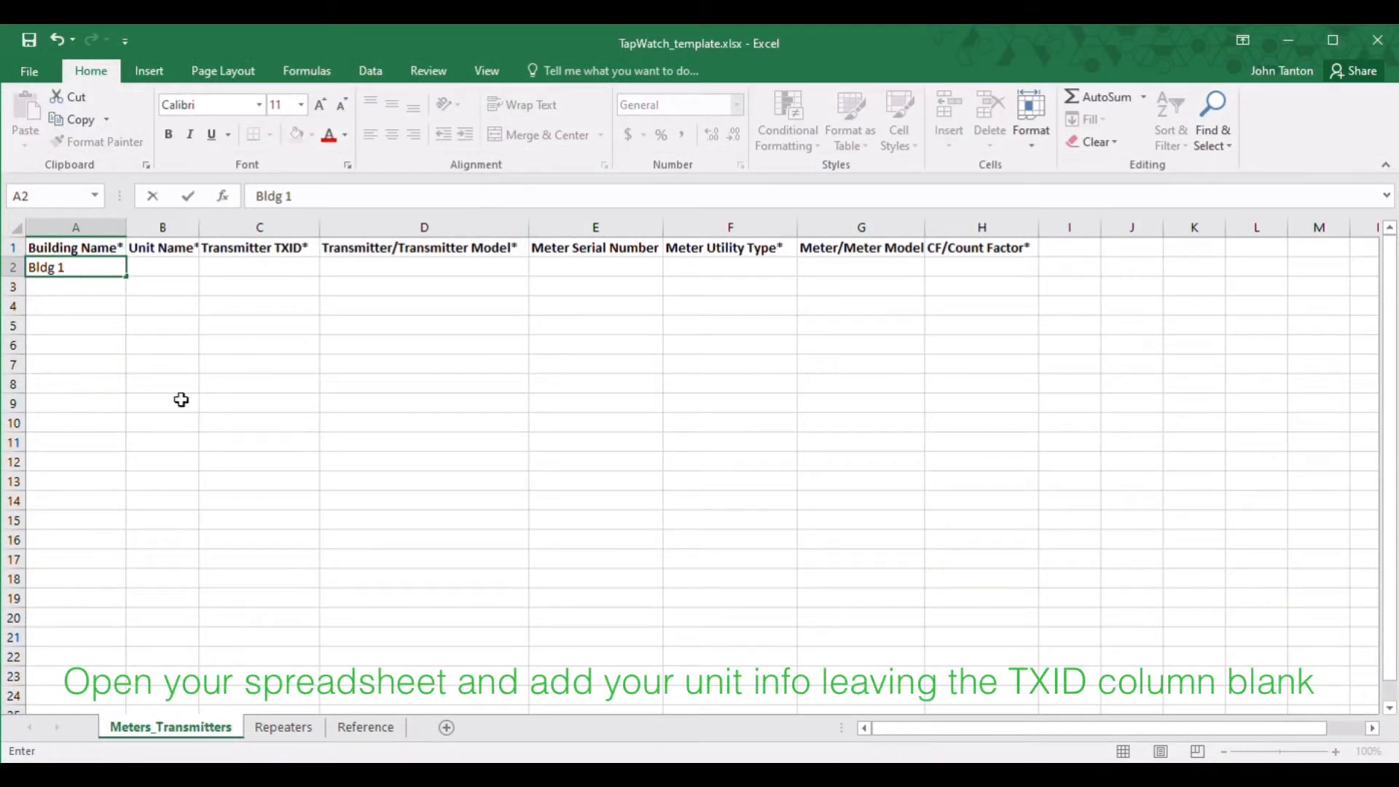
pyautogui.click(78, 268)
pyautogui.hotkey('ctrl', 'c')
pyautogui.moveTo(76, 287); pyautogui.dragTo(87, 446)
pyautogui.hotkey('ctrl', 'v')
# Step: Enter unit numbers 101 through 110 in column B
pyautogui.click(168, 272)
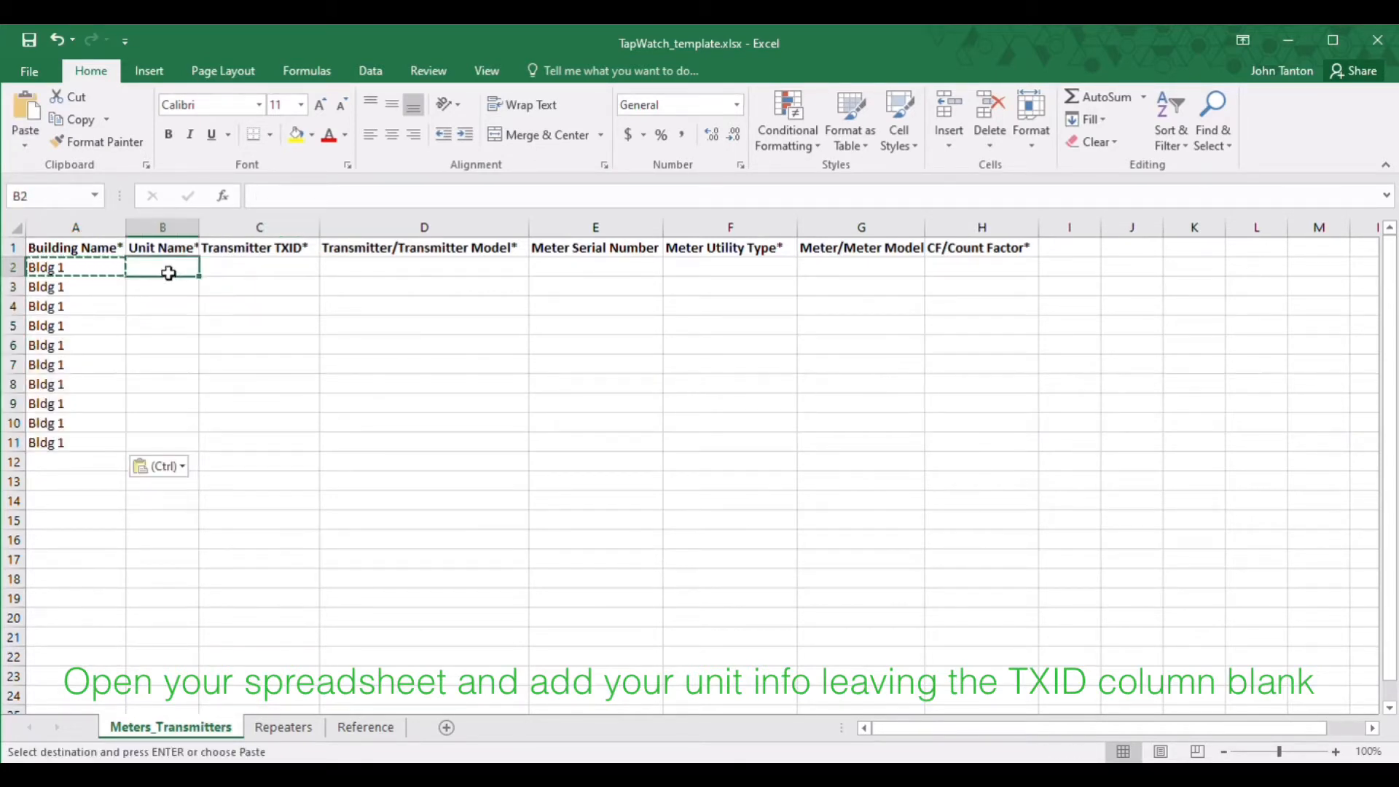
pyautogui.write('101')
pyautogui.press('Return')
pyautogui.write('102')
pyautogui.press('Return')
pyautogui.write('103')
pyautogui.press('Return')
pyautogui.write('104')
pyautogui.press('Return')
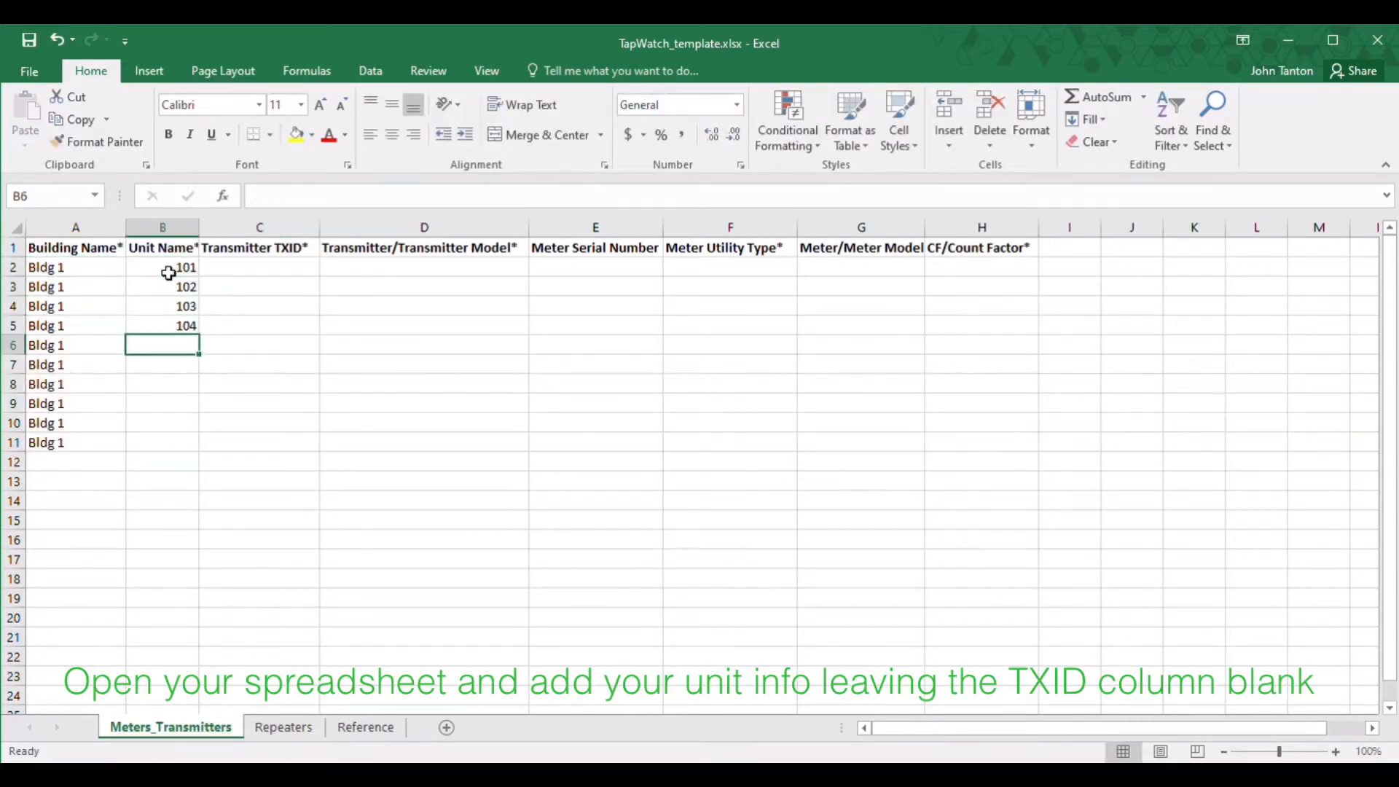
pyautogui.write('1')
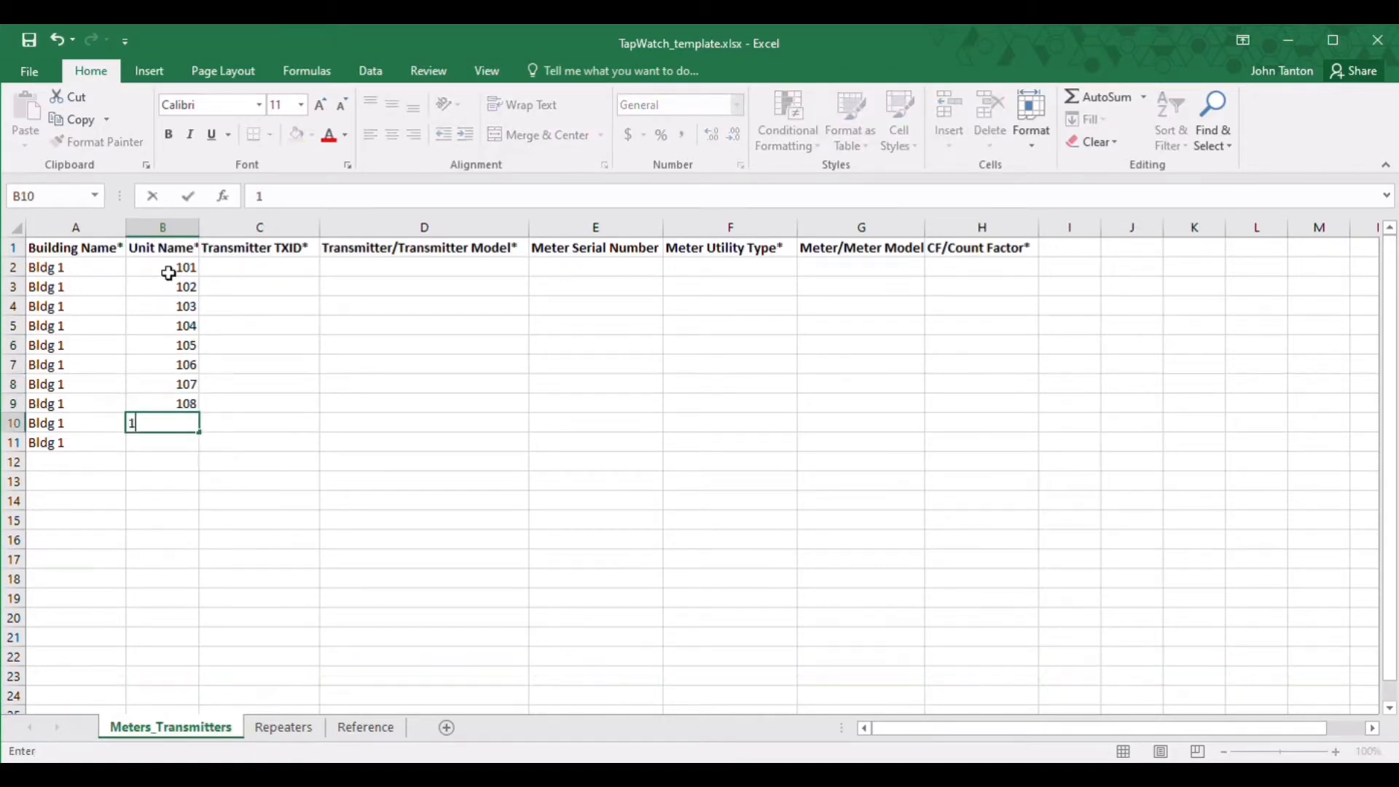
pyautogui.write('05 106 107 108 109')
pyautogui.press('Return')
pyautogui.write('110')
pyautogui.press('Return')
# Step: Set transmitter model E*1501 in D2 and copy it down to D11
pyautogui.click(453, 268)
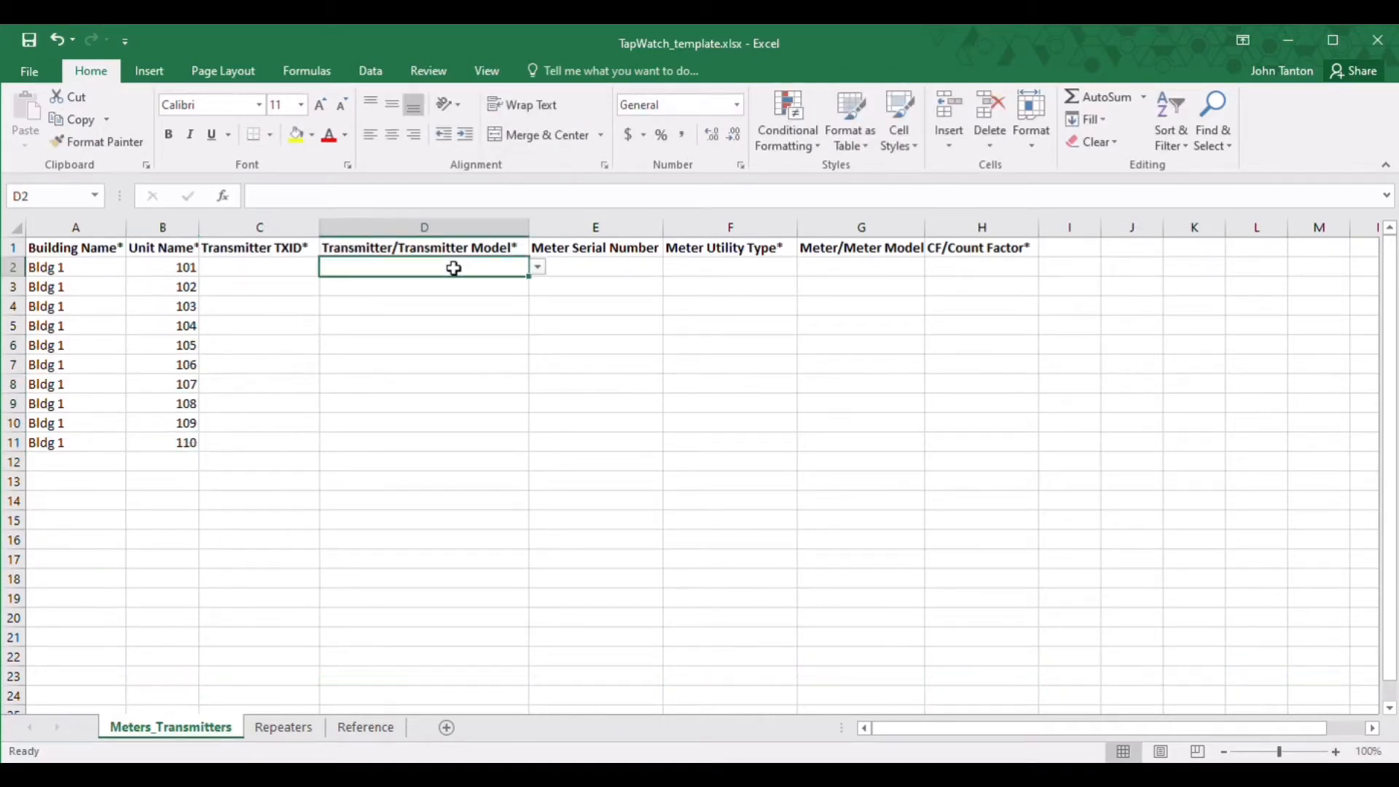
pyautogui.click(539, 268)
pyautogui.click(498, 283)
pyautogui.click(403, 292)
pyautogui.click(407, 271)
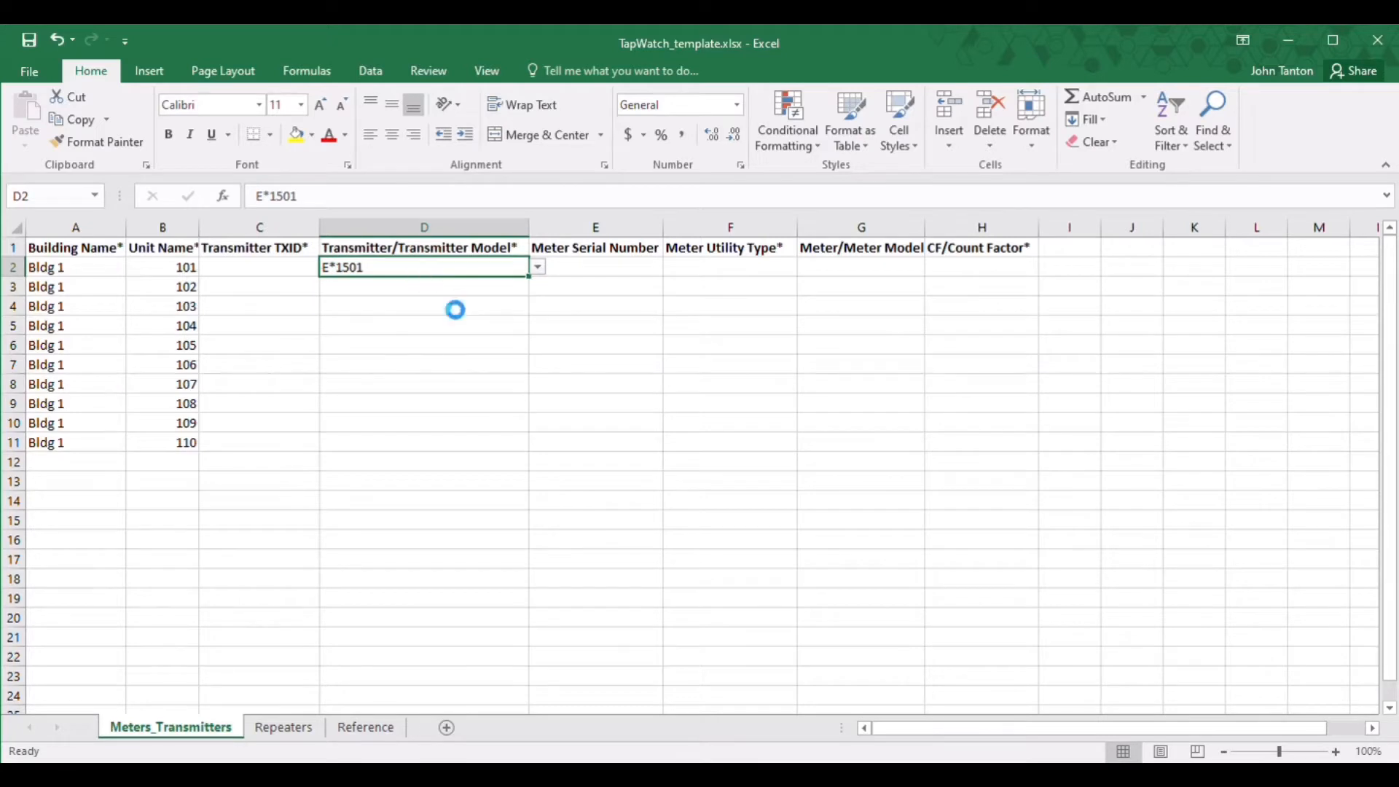
pyautogui.hotkey('ctrl', 'c')
pyautogui.moveTo(437, 287); pyautogui.dragTo(406, 446)
pyautogui.hotkey('ctrl', 'v')
# Step: Enter meter serials 12345, 13456, 34567, 45678, 56789 and 678910 in E2–E7
pyautogui.click(604, 274)
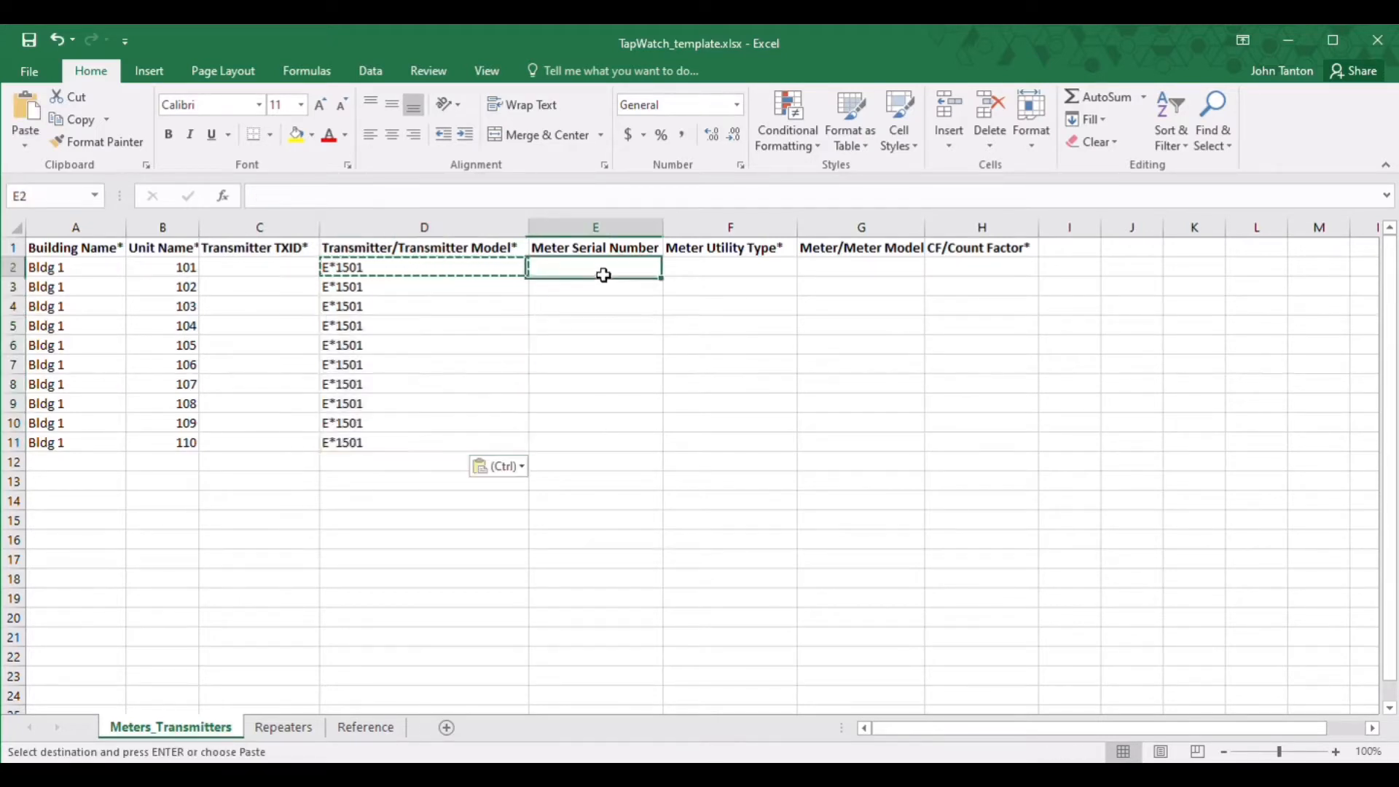
pyautogui.write('12345')
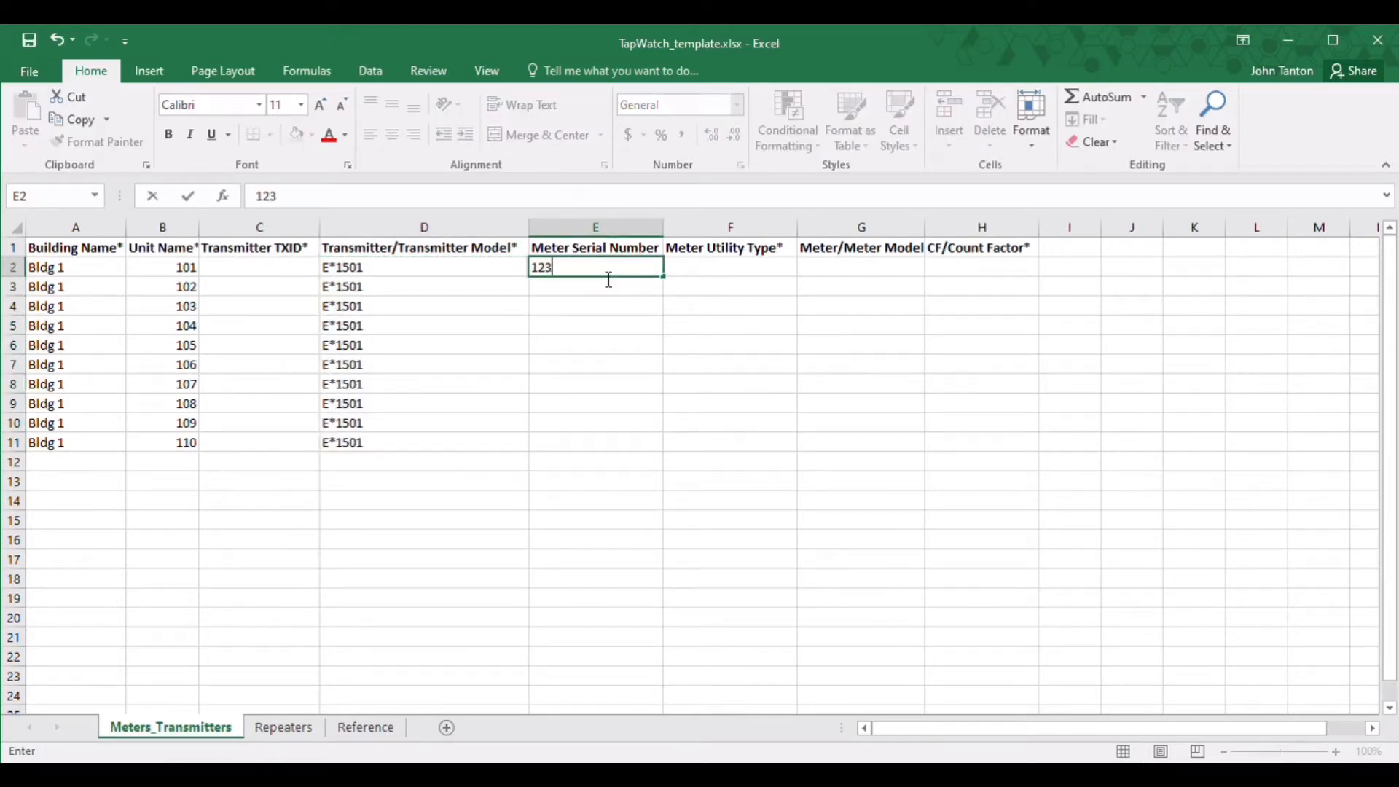
pyautogui.press('Return')
pyautogui.write('13456')
pyautogui.press('Return')
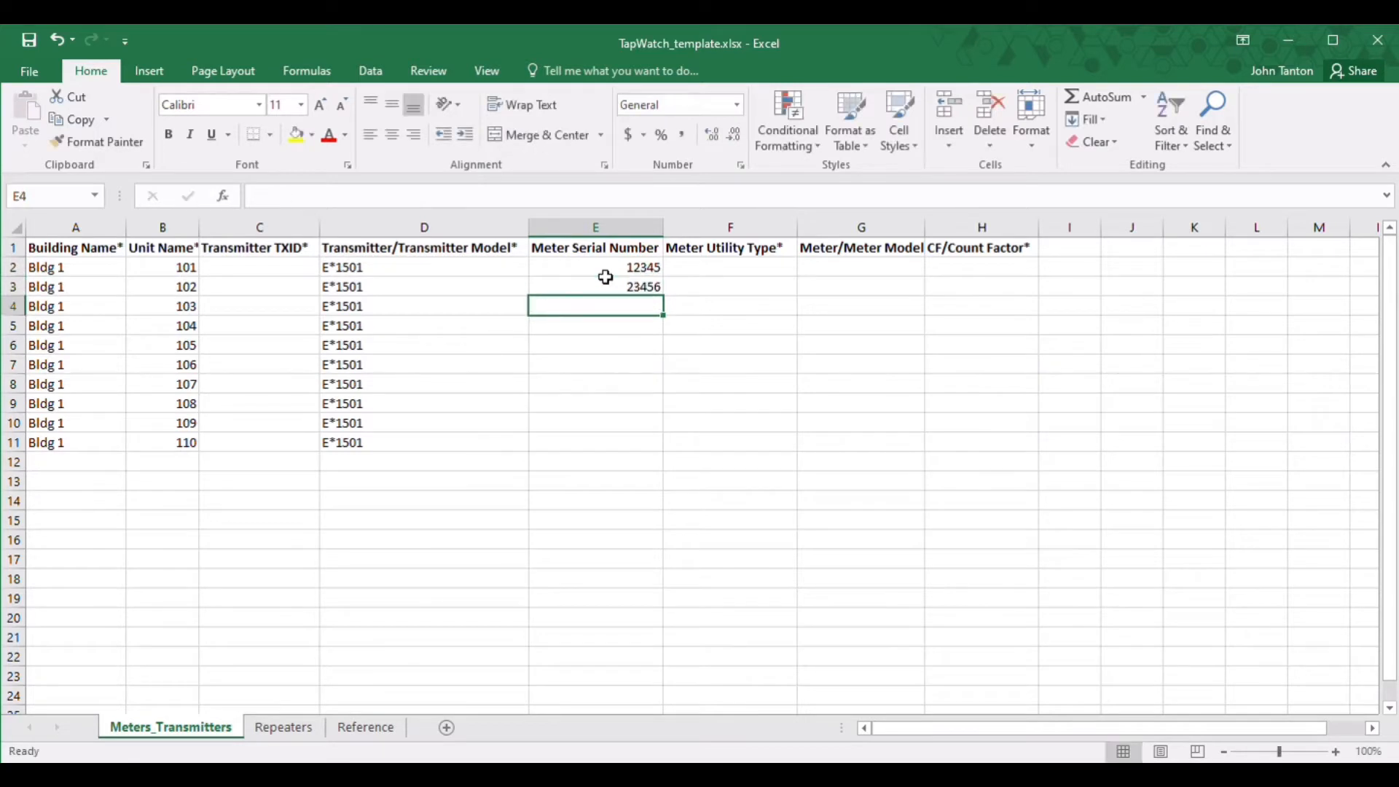
pyautogui.write('34567')
pyautogui.press('Return')
pyautogui.write('45678')
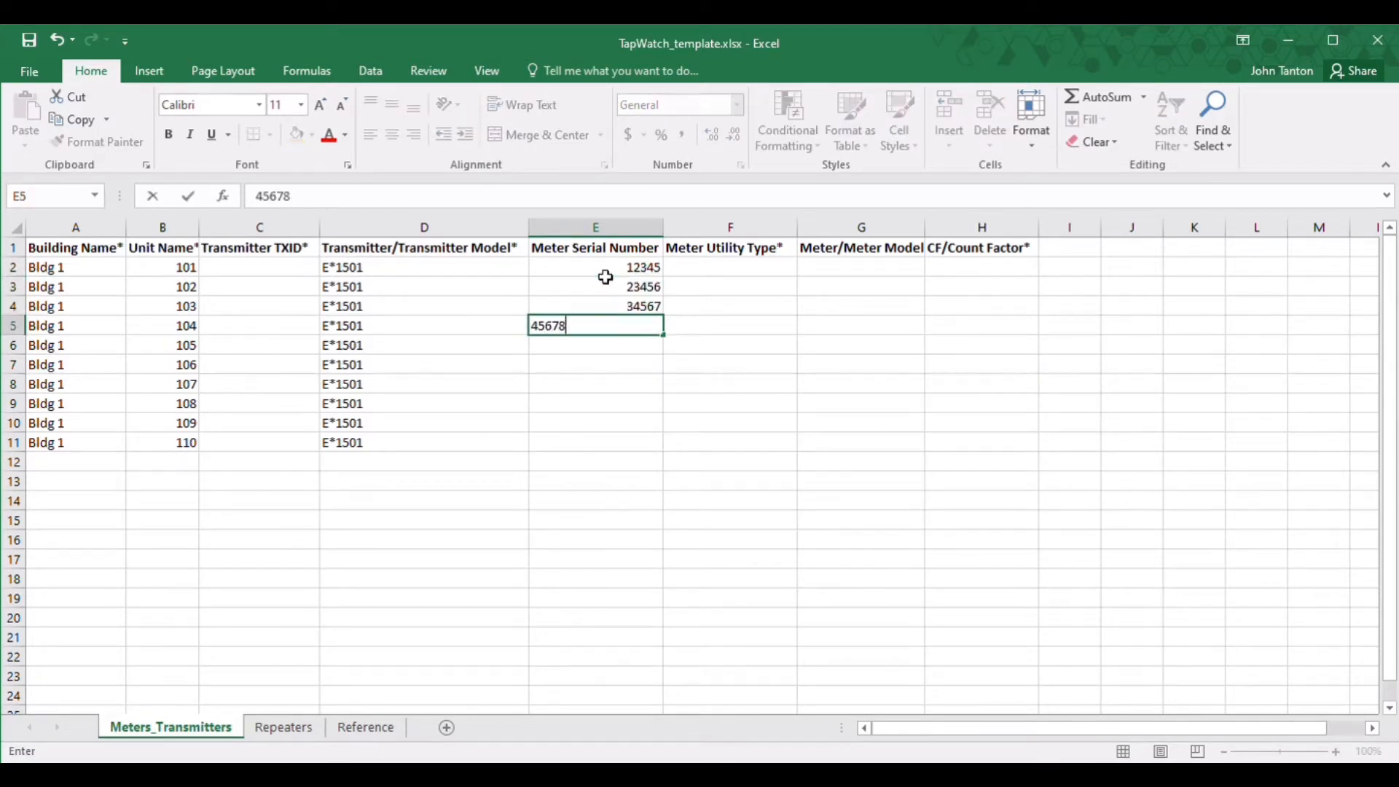
pyautogui.press('Return')
pyautogui.write('56789')
pyautogui.press('Return')
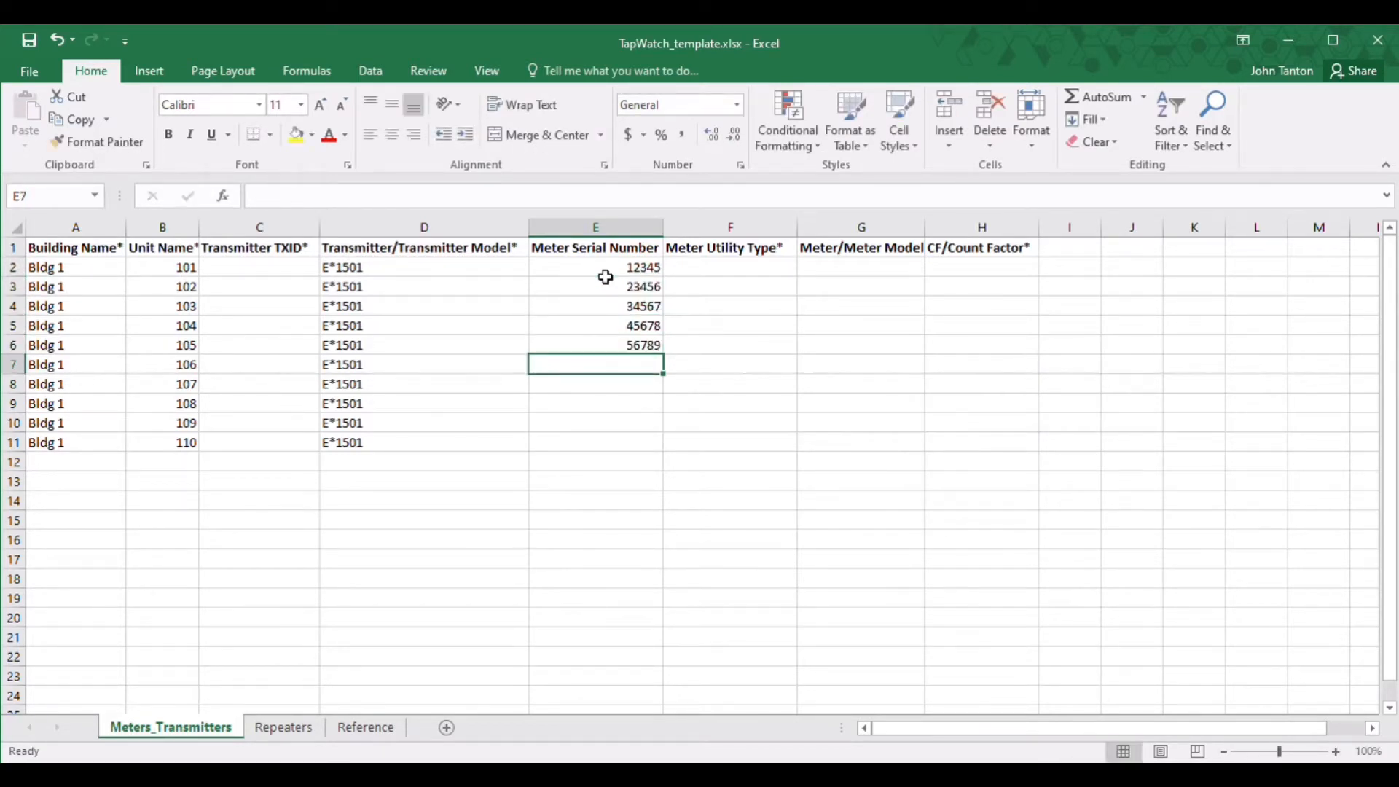
pyautogui.write('678910')
pyautogui.press('Return')
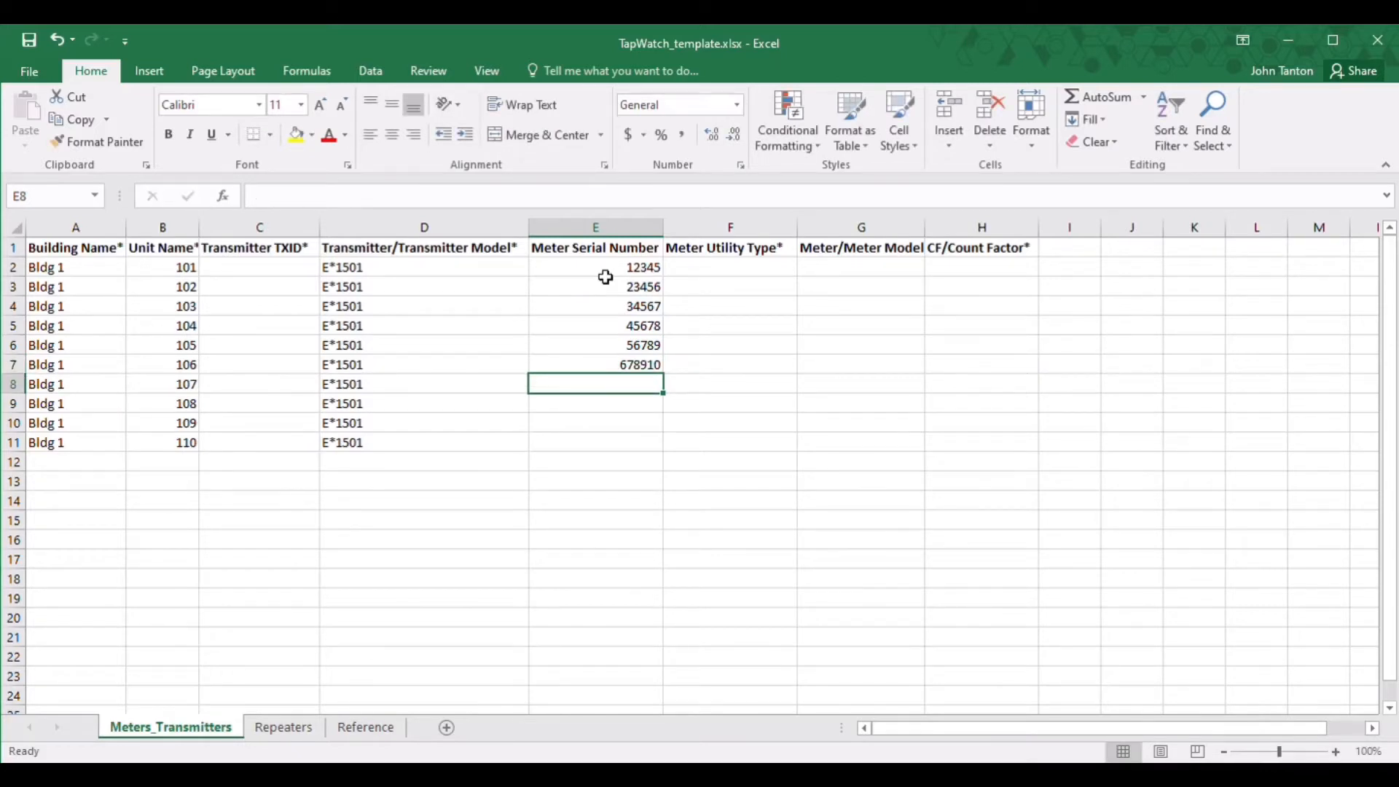
# Step: Enter serials 78910, 98765 (correcting E9), 87654 and 76543 in E8–E11
pyautogui.write('78910')
pyautogui.press('Return')
pyautogui.write('89')
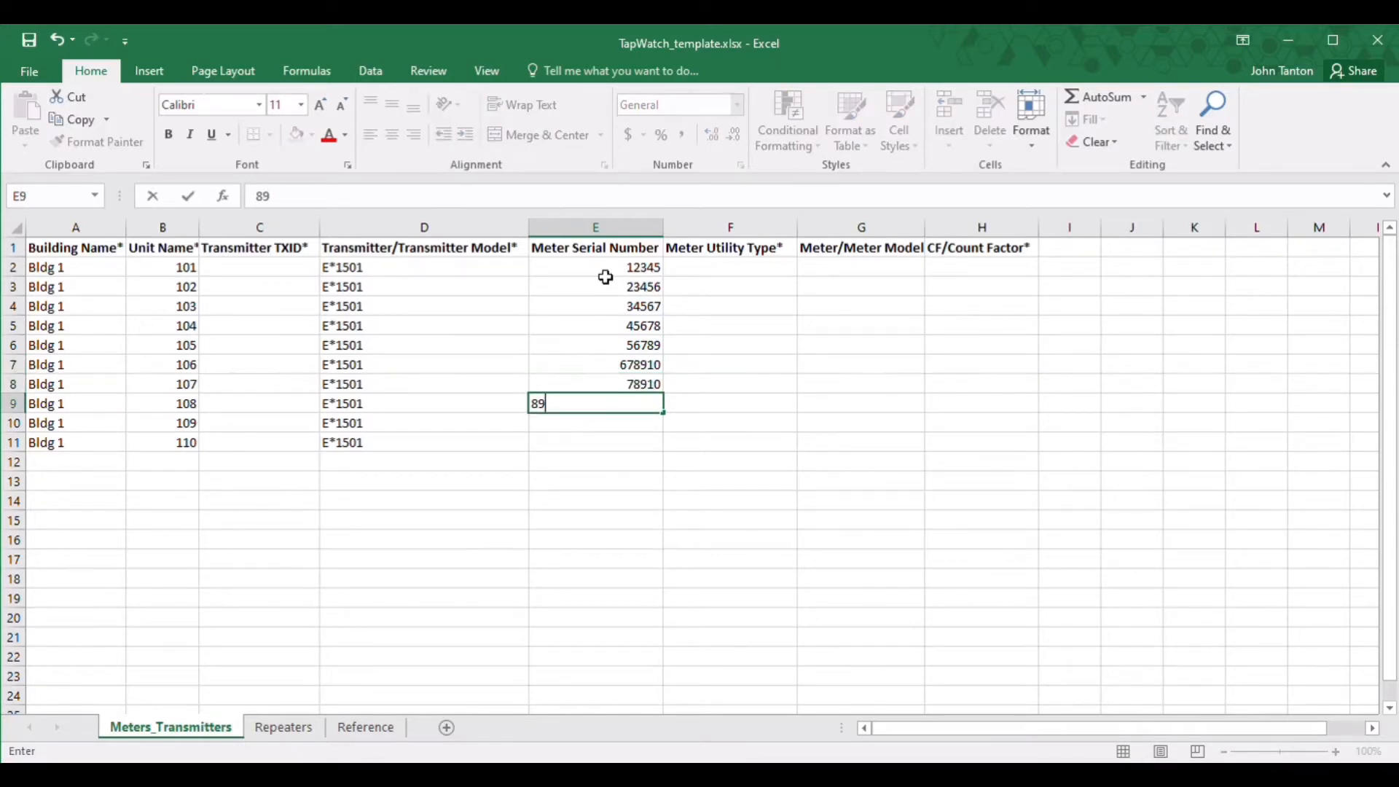
pyautogui.press('Return')
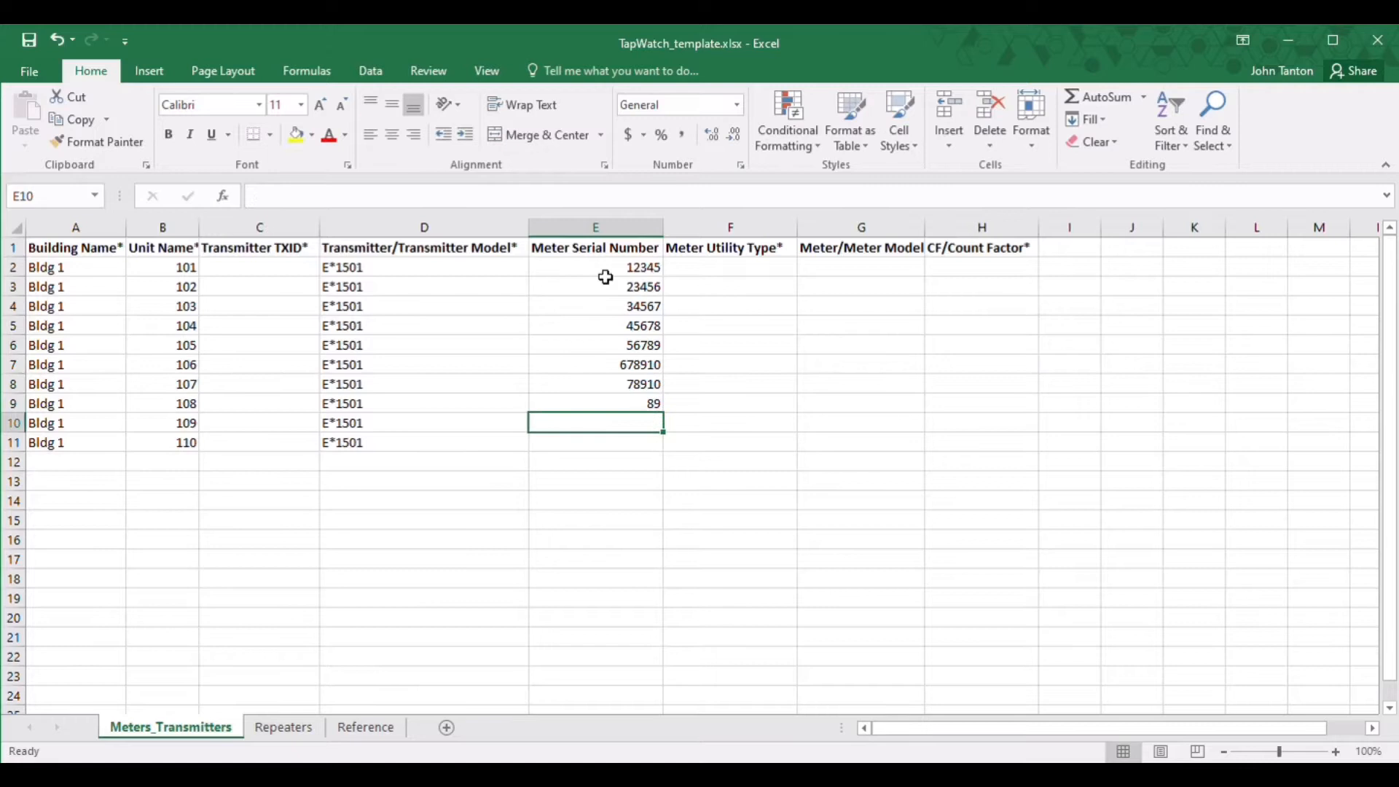
pyautogui.click(649, 406)
pyautogui.write('98765')
pyautogui.press('Return')
pyautogui.write('87654')
pyautogui.press('Return')
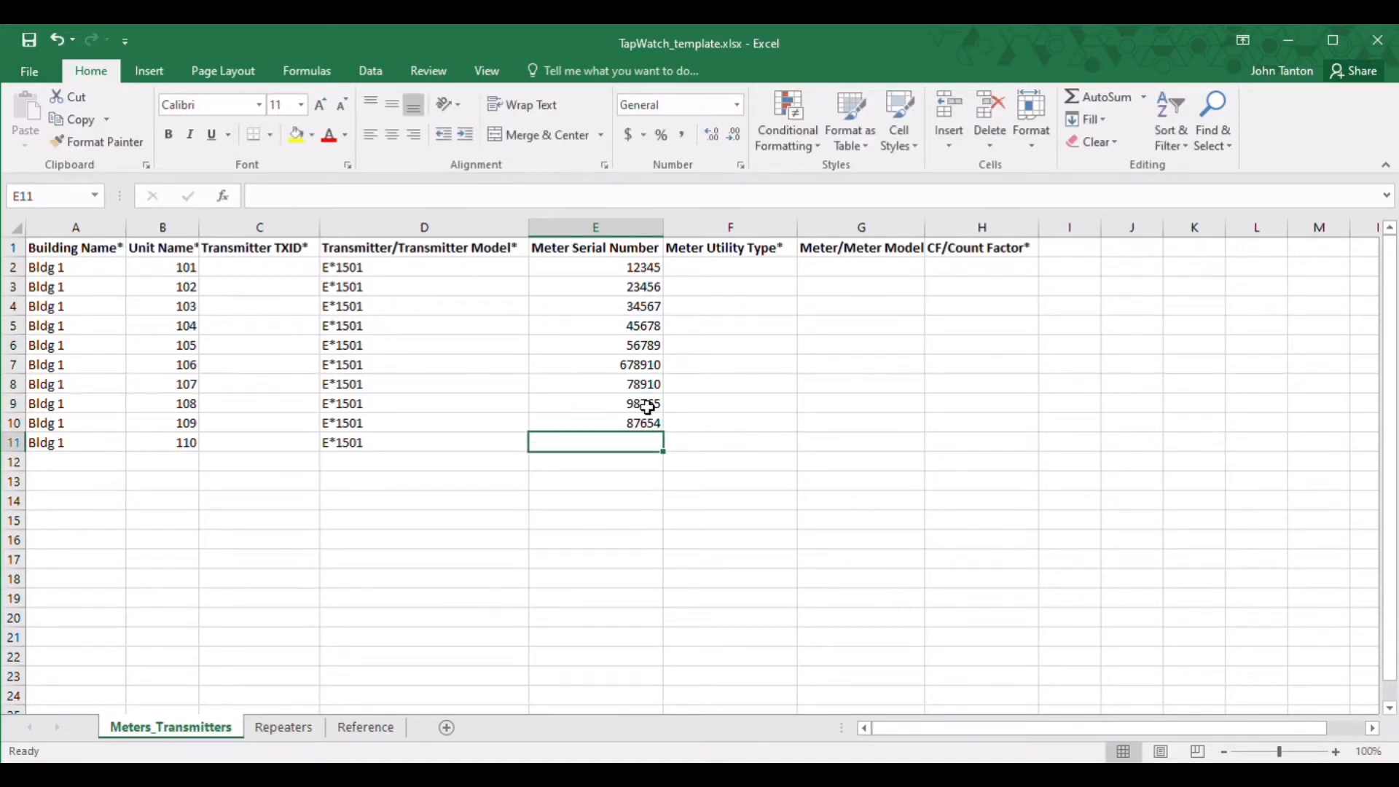
pyautogui.write('76543')
pyautogui.press('Return')
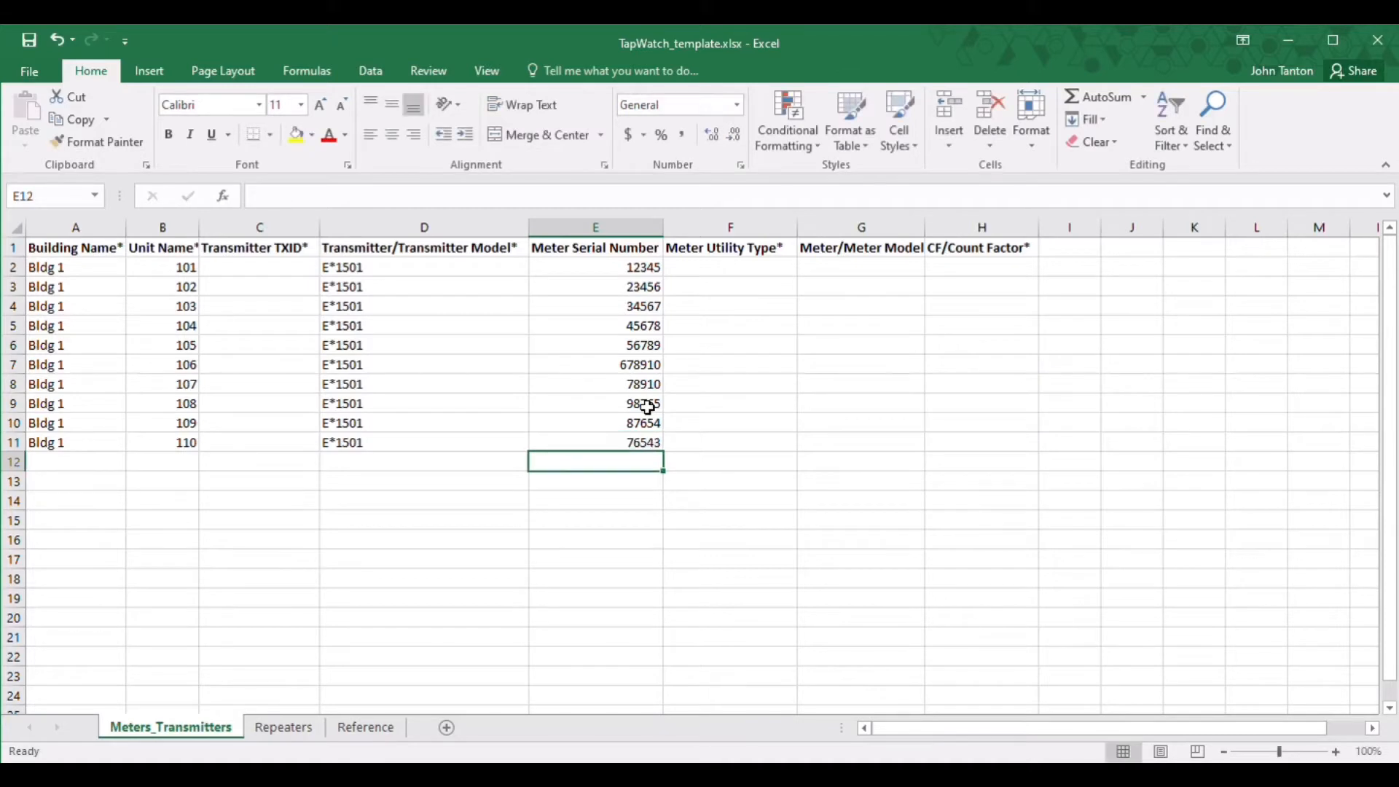
# Step: Set utility type Water - All in F2 and copy it down to F11
pyautogui.click(730, 272)
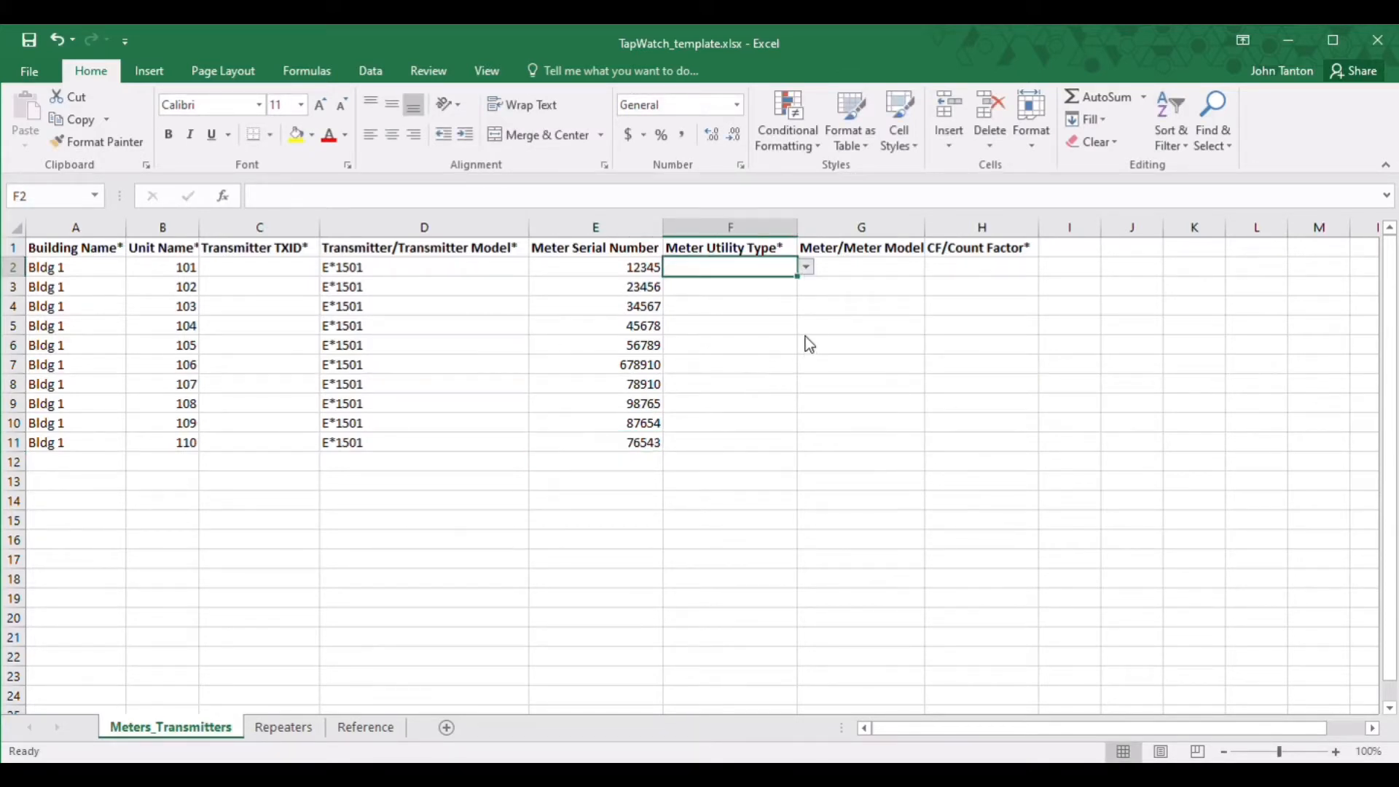
pyautogui.doubleClick(692, 343)
pyautogui.click(744, 269)
pyautogui.hotkey('ctrl', 'c')
pyautogui.moveTo(773, 288); pyautogui.dragTo(730, 445)
pyautogui.hotkey('ctrl', 'v')
# Step: Set meter model Other in G2 and fill it down to G11
pyautogui.click(907, 271)
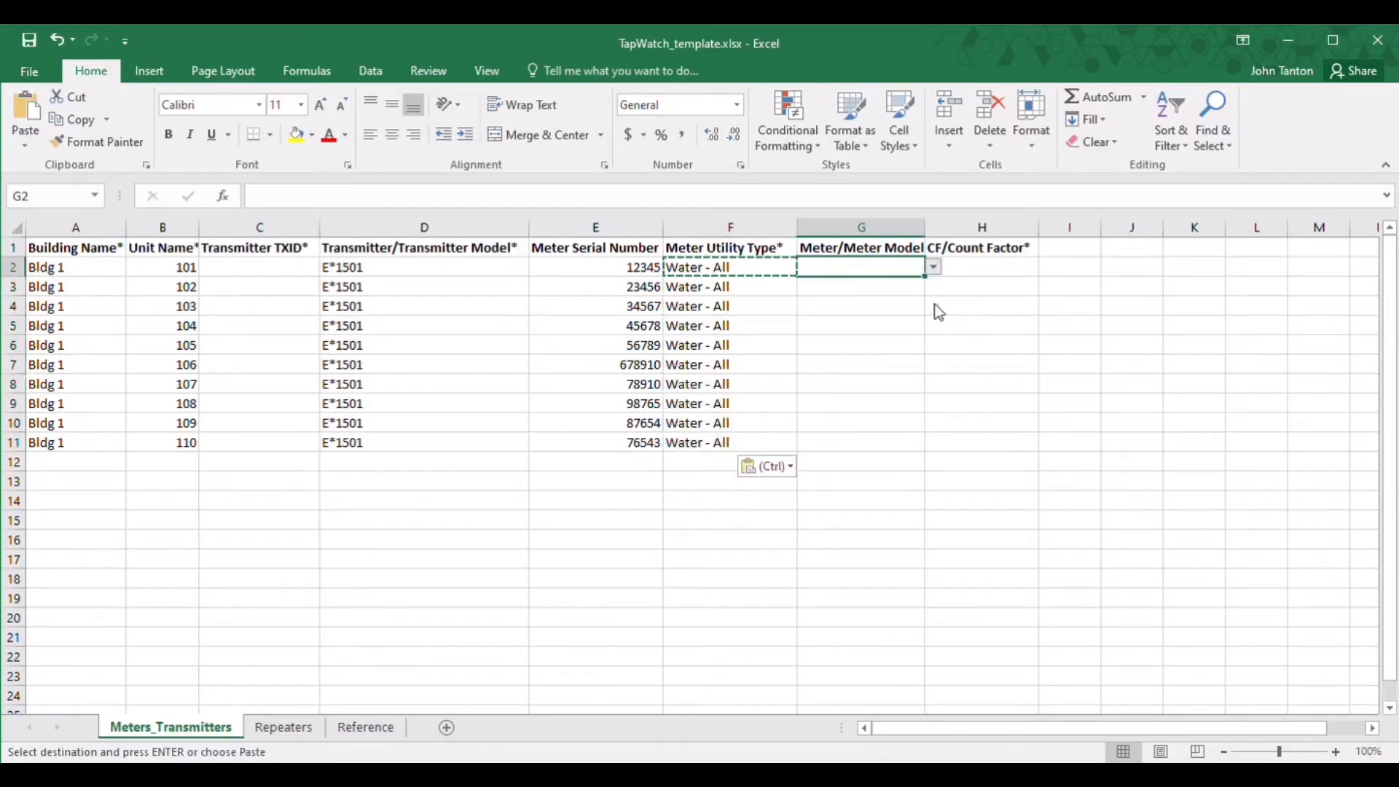
pyautogui.click(800, 343)
pyautogui.hotkey('ctrl', 'c')
pyautogui.moveTo(896, 298); pyautogui.dragTo(831, 302)
pyautogui.click(865, 344)
# Step: Set count factor 10 in H2 and copy it down to H11
pyautogui.click(1016, 270)
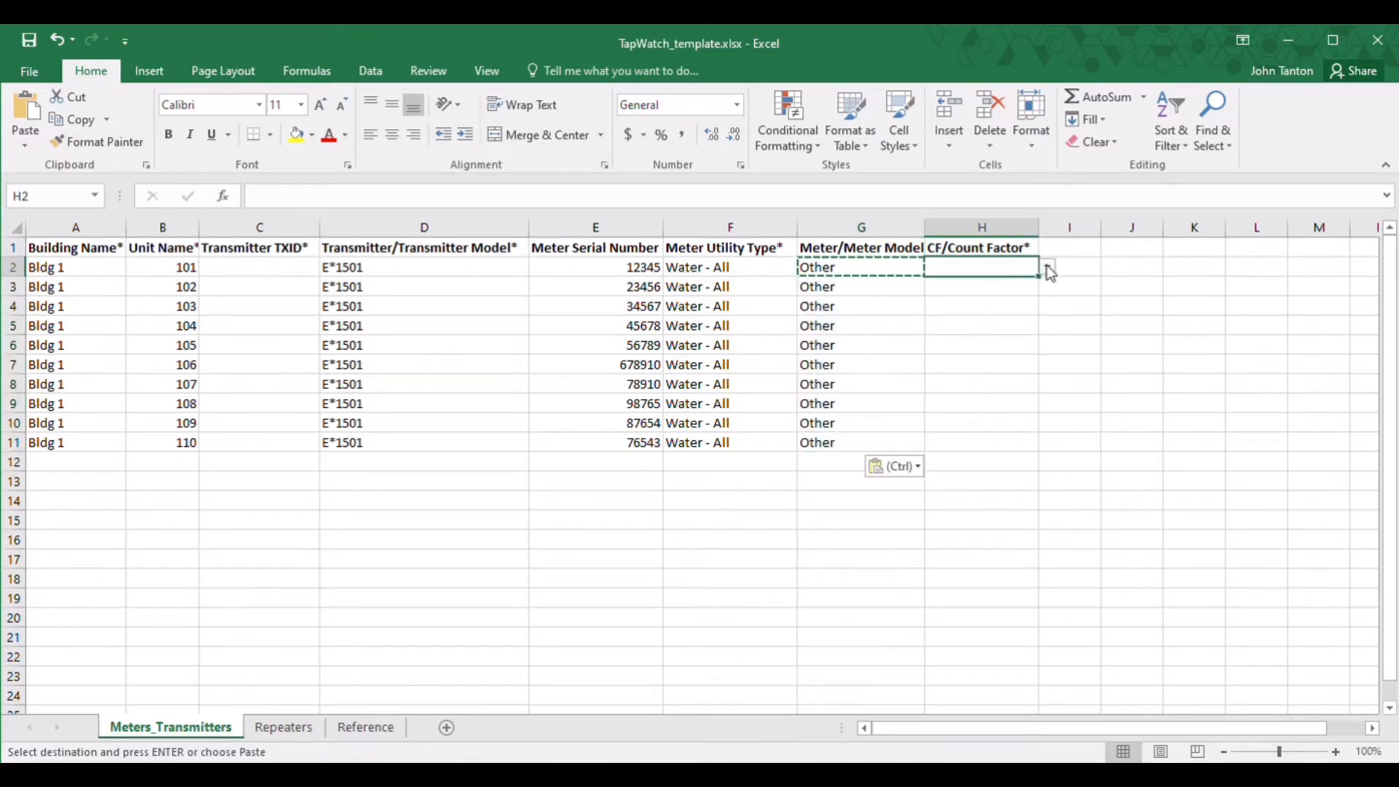
pyautogui.click(1047, 269)
pyautogui.click(985, 334)
pyautogui.hotkey('ctrl', 'c')
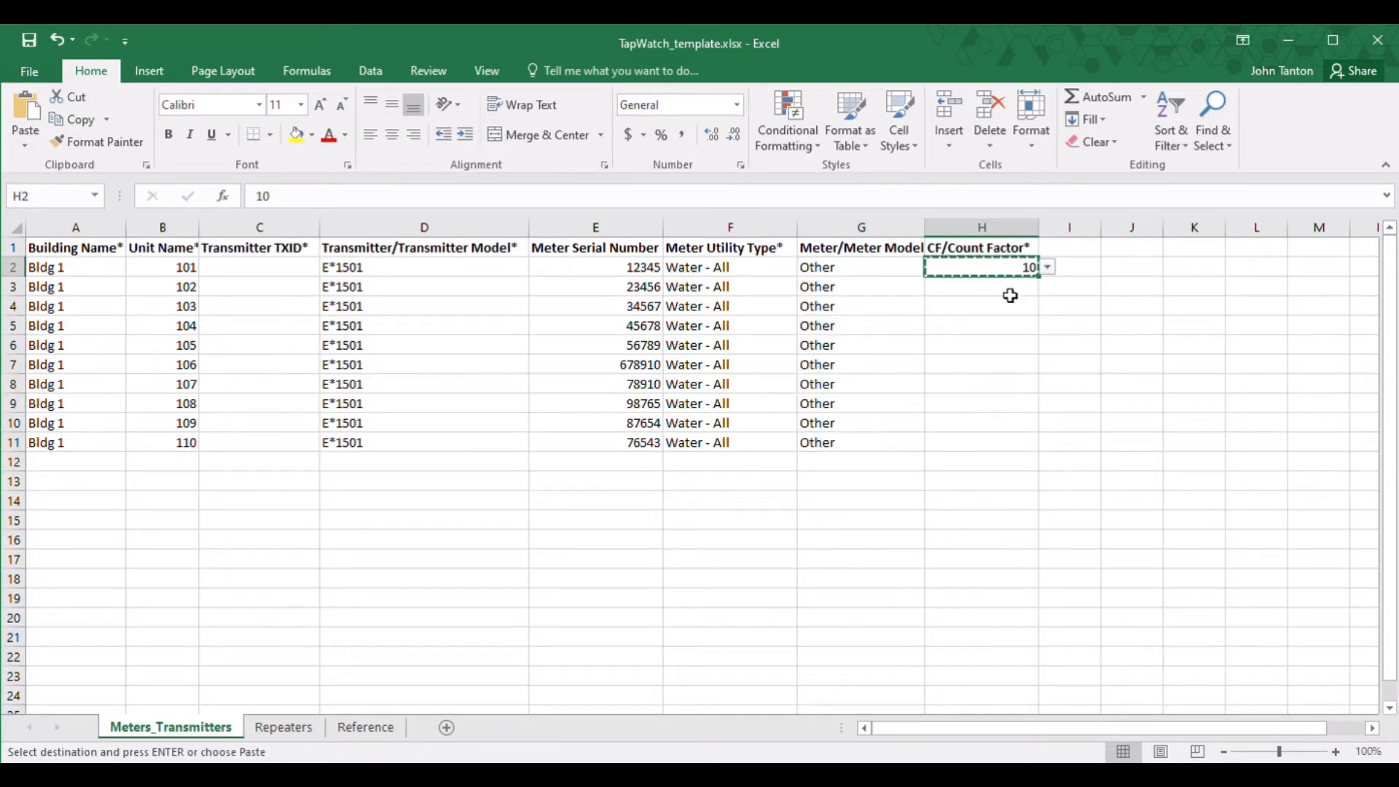
pyautogui.moveTo(1008, 290); pyautogui.dragTo(1004, 419)
pyautogui.hotkey('ctrl', 'v')
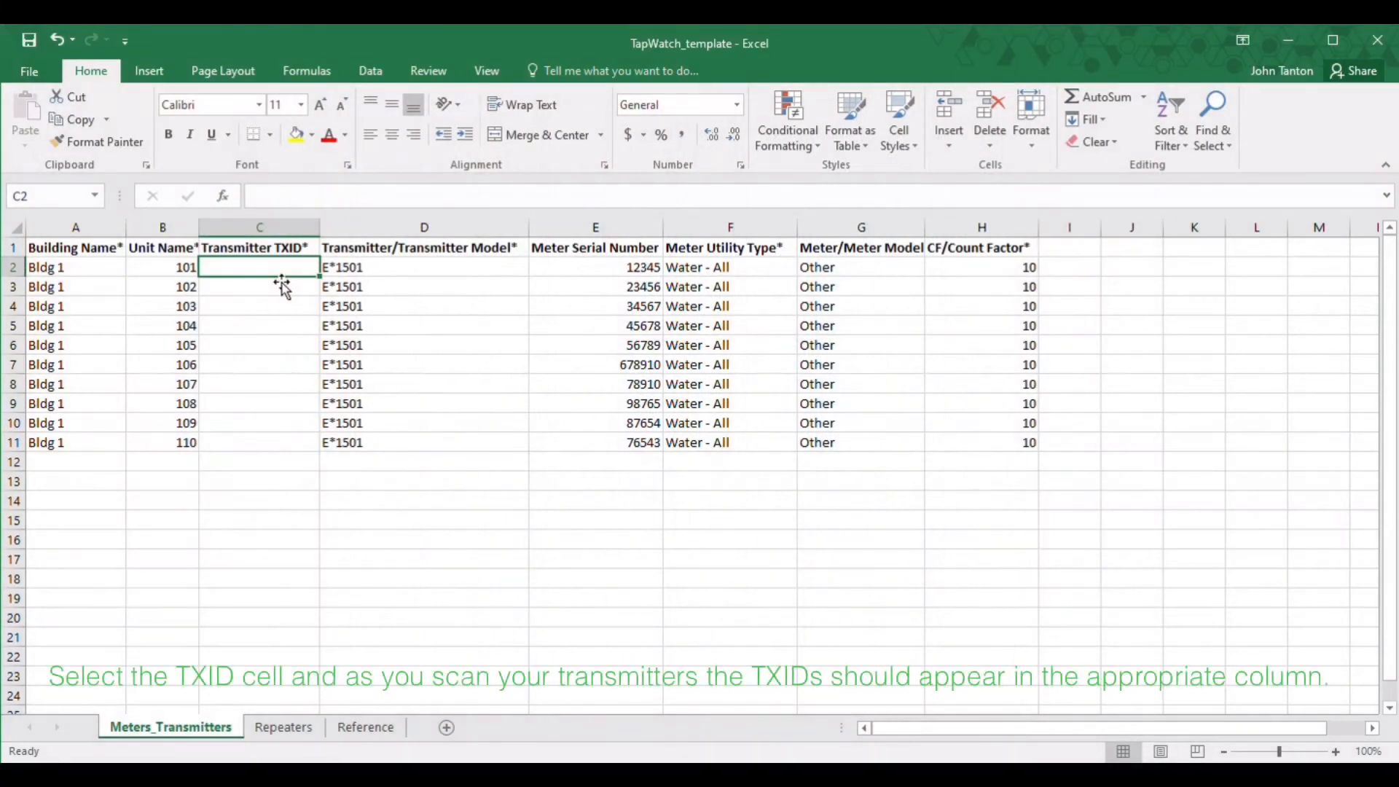
pyautogui.write('2685837289')
pyautogui.press('Return')
pyautogui.write('2685833785')
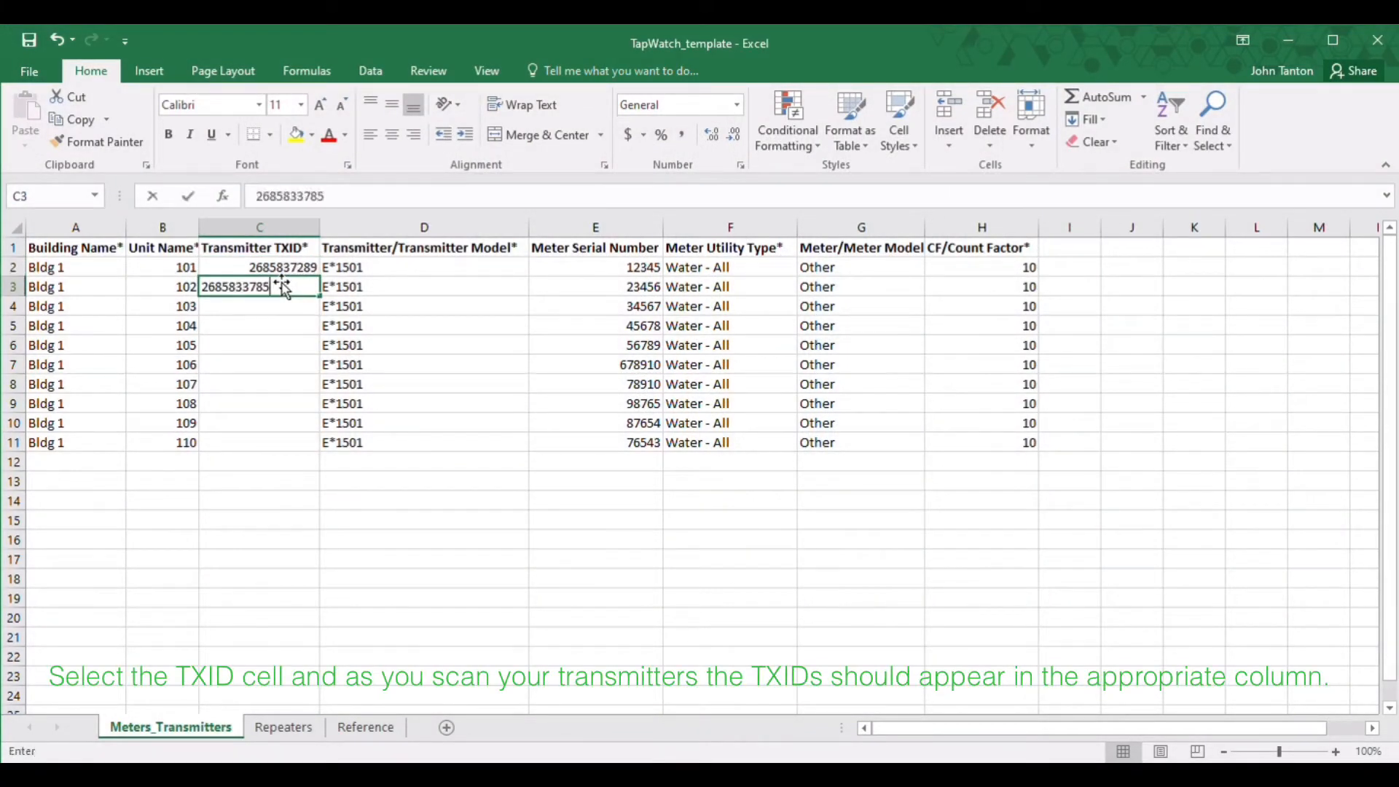
pyautogui.press('Return')
pyautogui.write('2685849016')
pyautogui.press('Return')
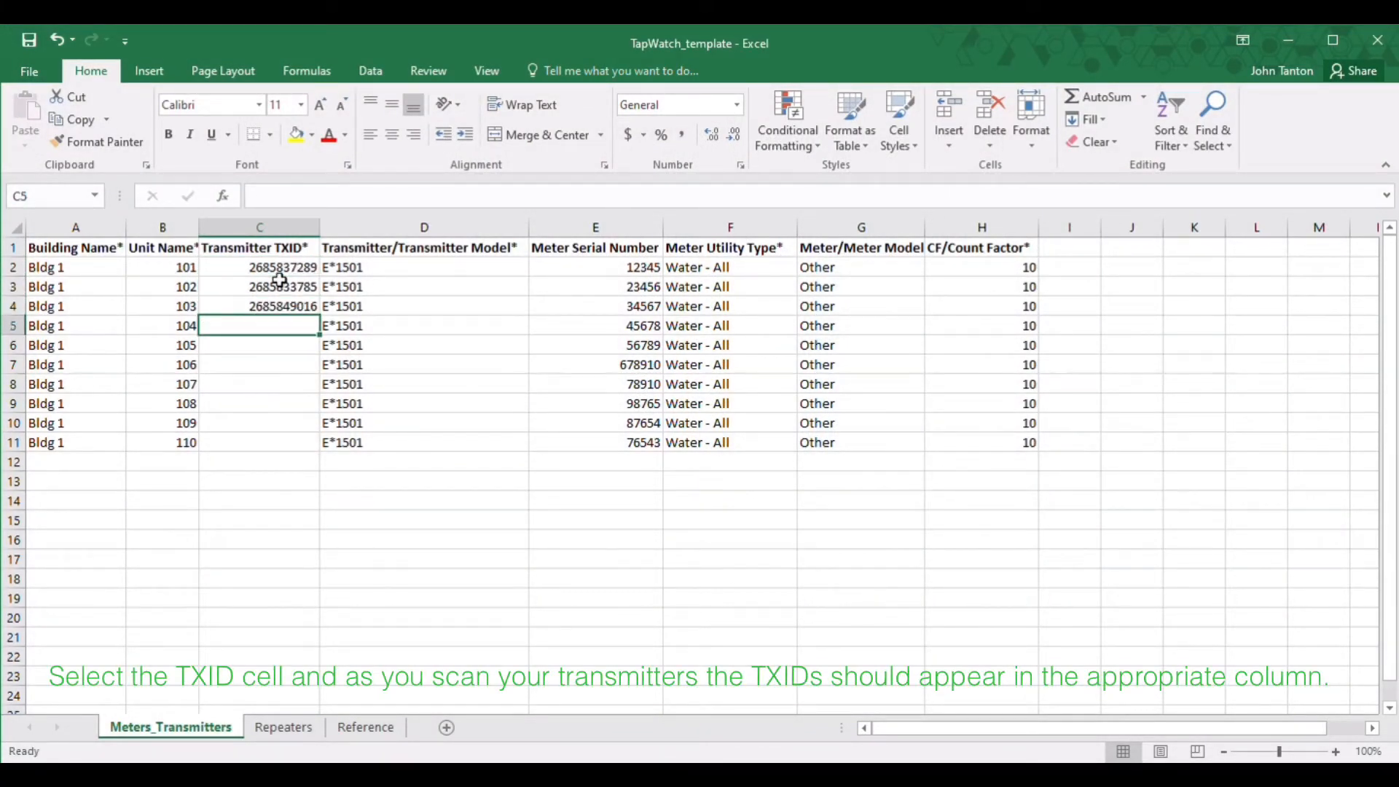
pyautogui.write('2685832335')
pyautogui.press('Return')
pyautogui.write('2685849010')
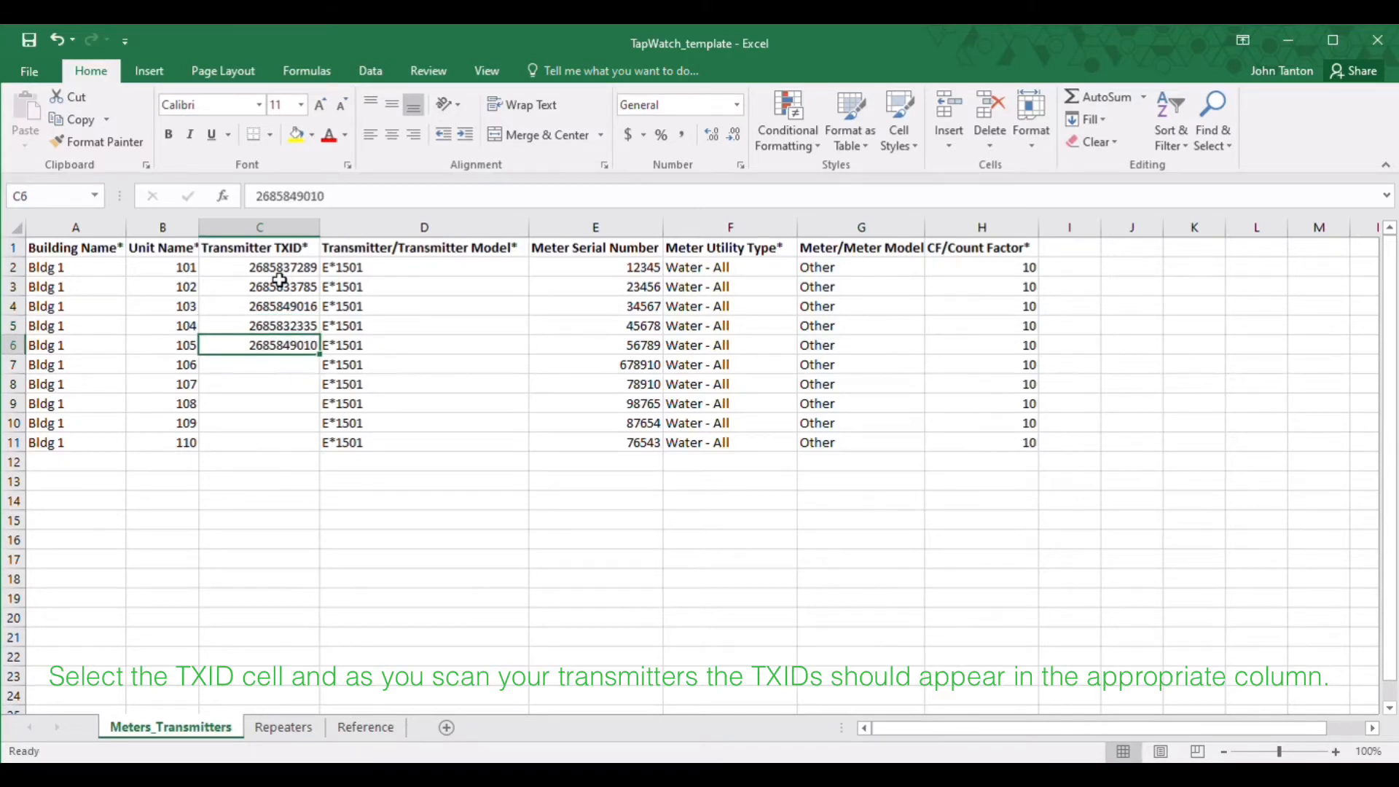
pyautogui.press('Return')
pyautogui.write('2685835351')
pyautogui.press('Return')
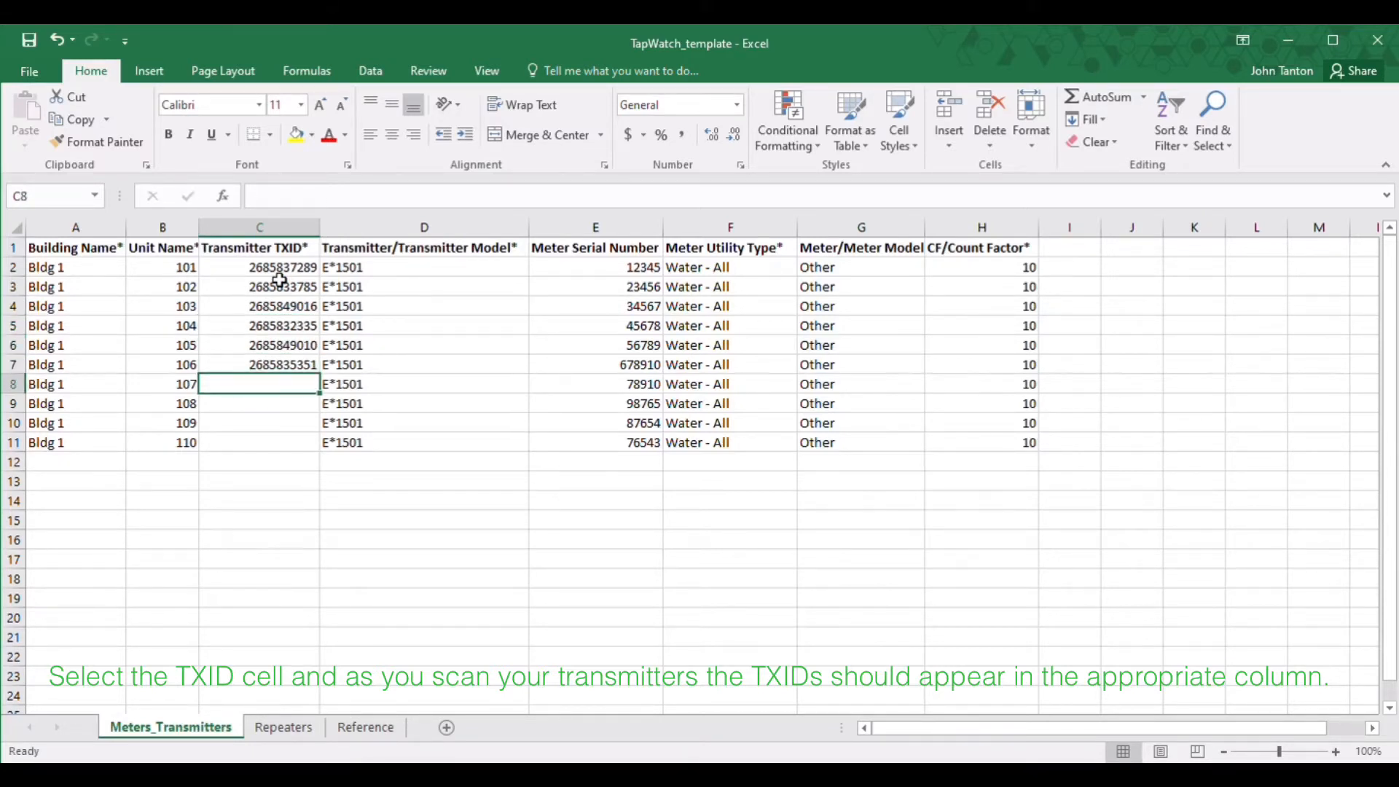
pyautogui.write('2685843107')
pyautogui.press('Return')
pyautogui.write('2685779512')
pyautogui.press('Return')
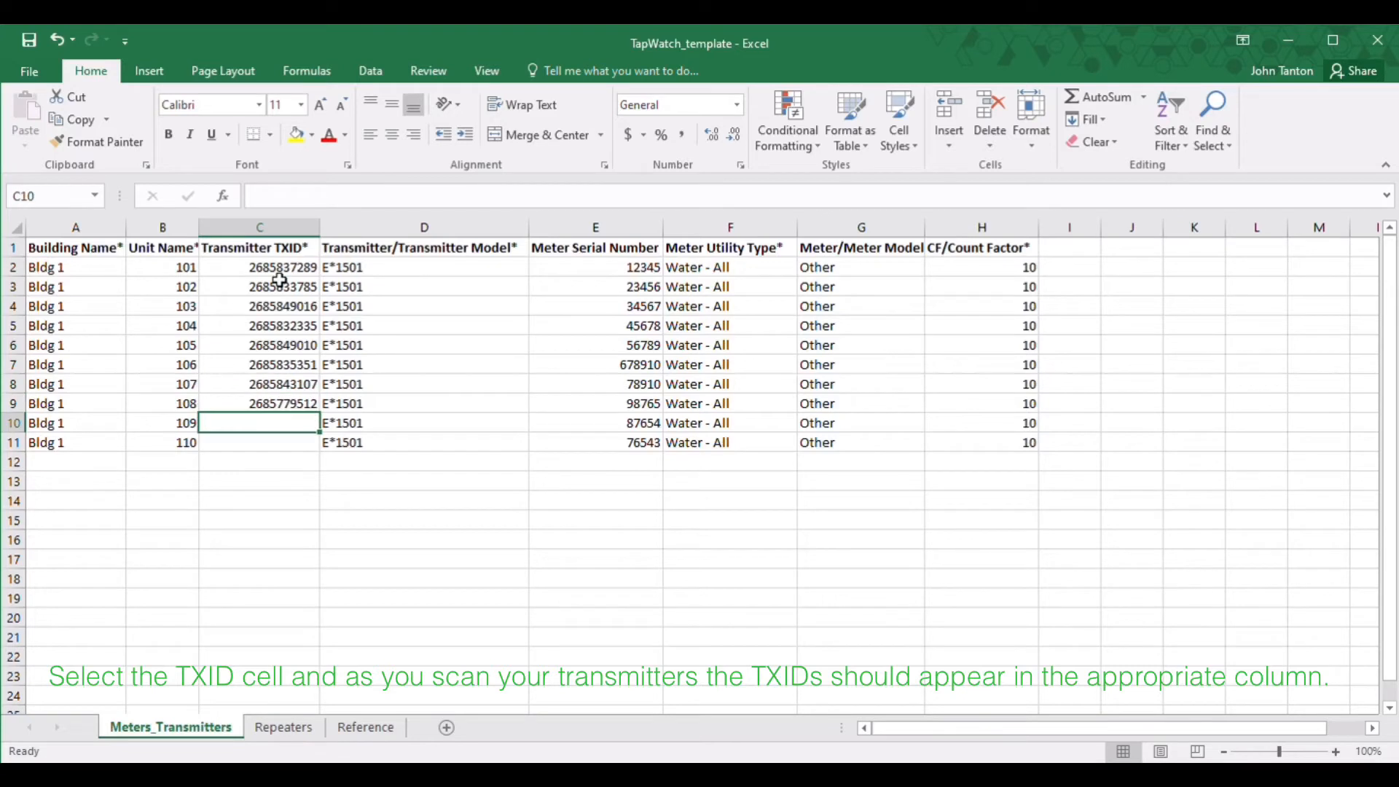
pyautogui.write('2685859646')
pyautogui.press('Return')
pyautogui.write('2685844203')
pyautogui.press('Return')
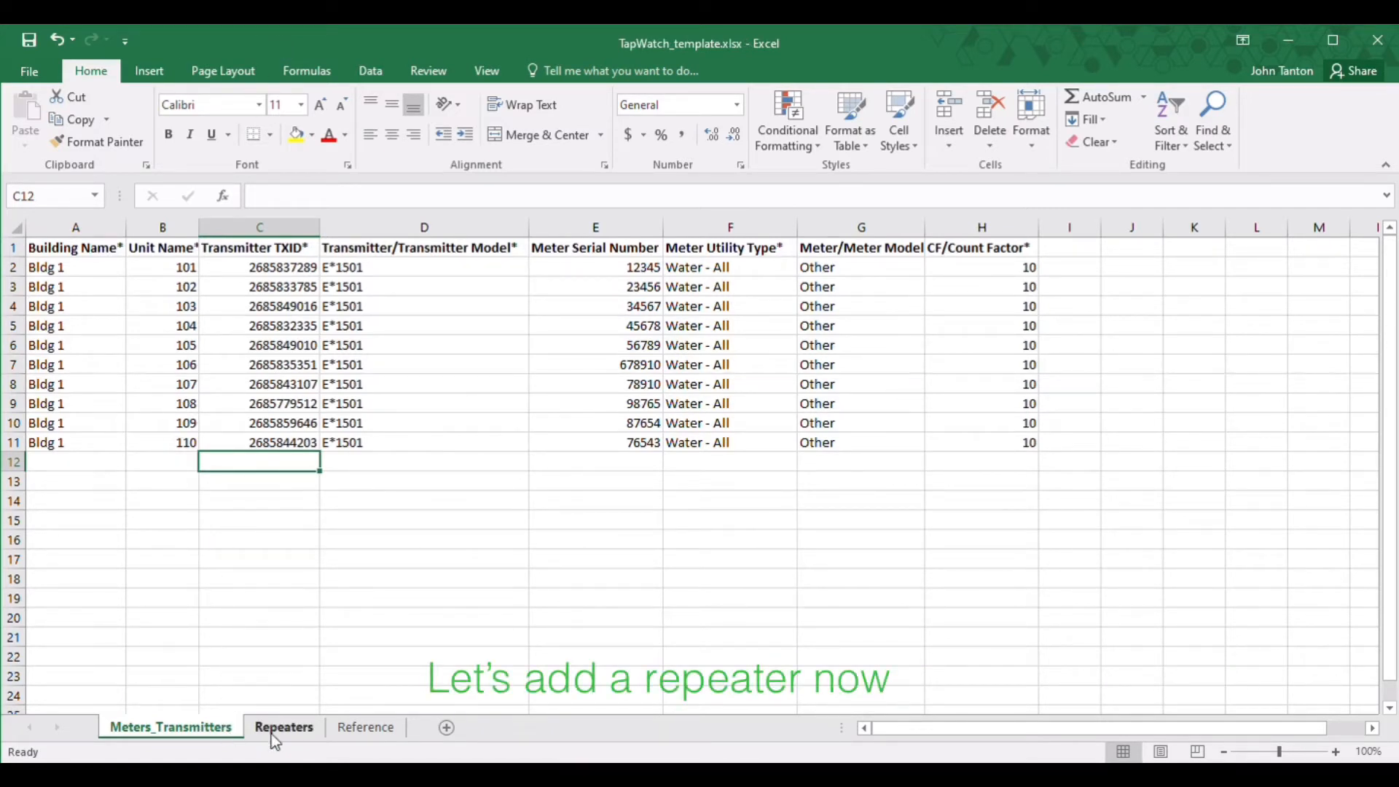
# Step: On the Repeaters sheet, add repeater TXID 13093933, model E*5040, with its cube location
pyautogui.click(289, 734)
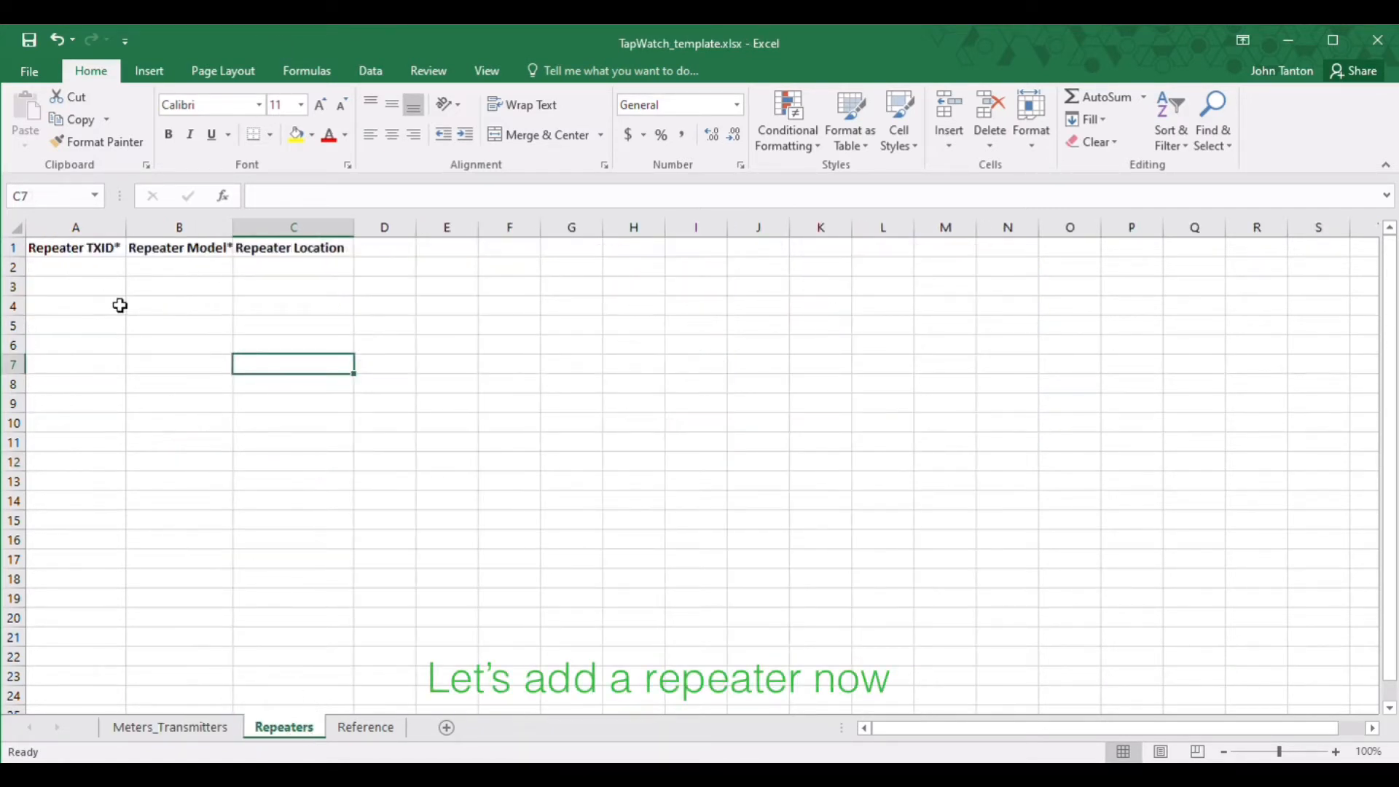
pyautogui.click(95, 269)
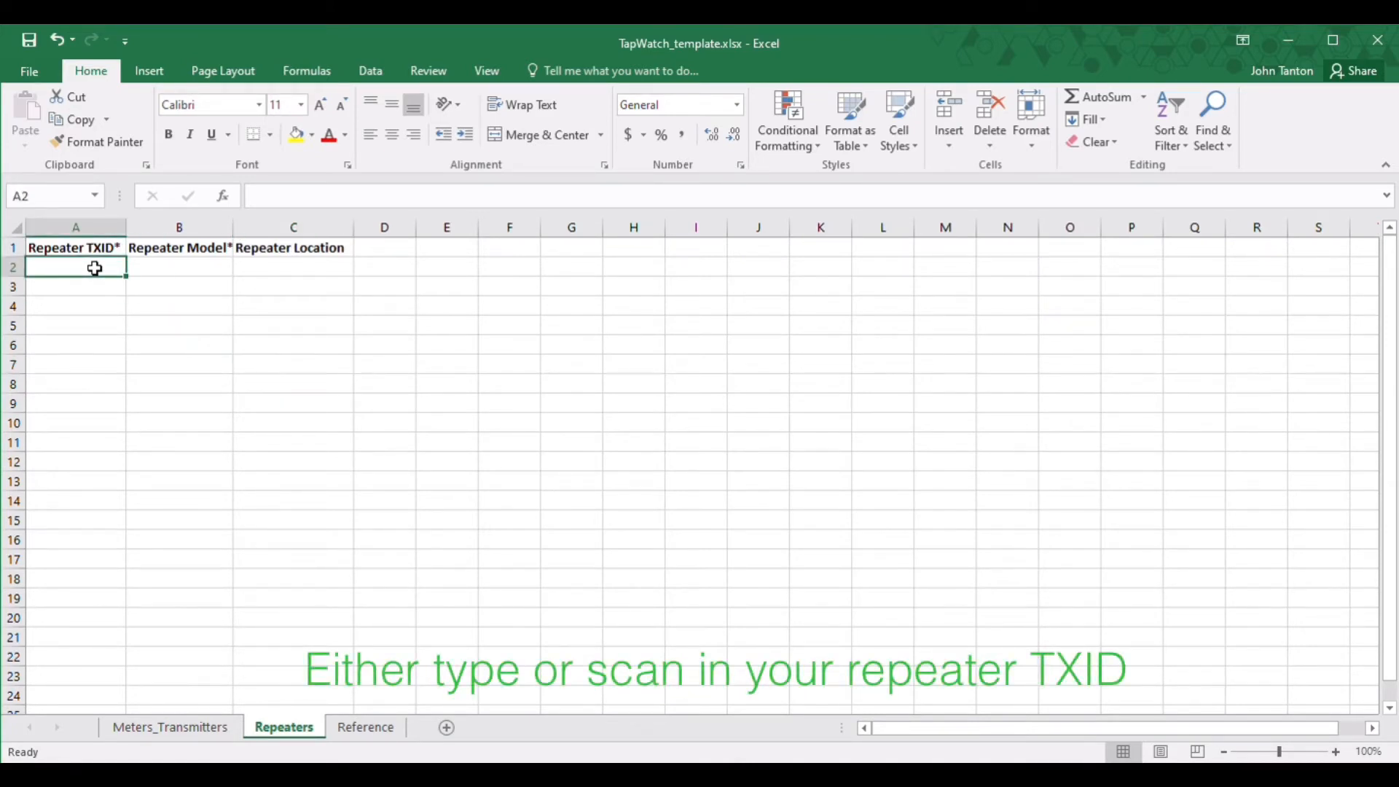
pyautogui.write('130')
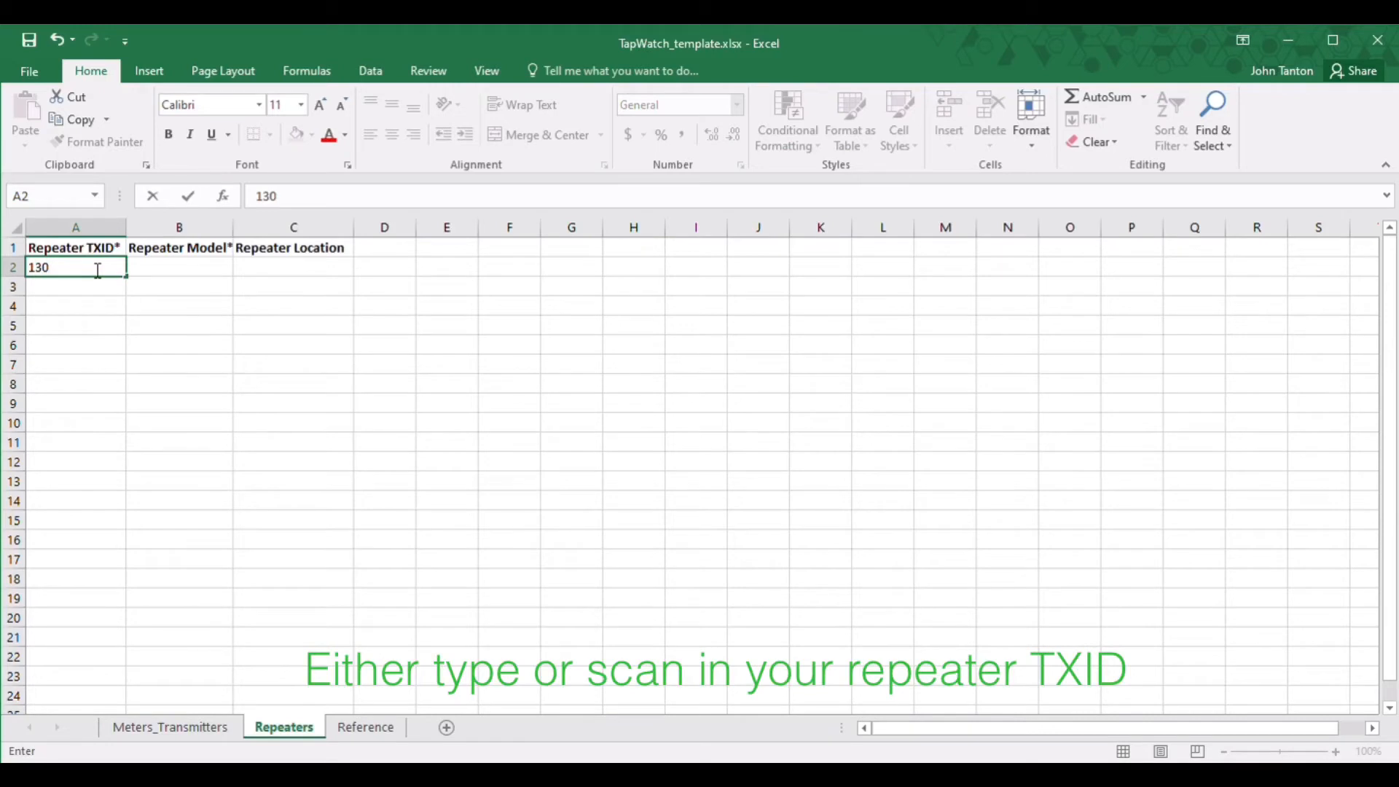
pyautogui.write('93933')
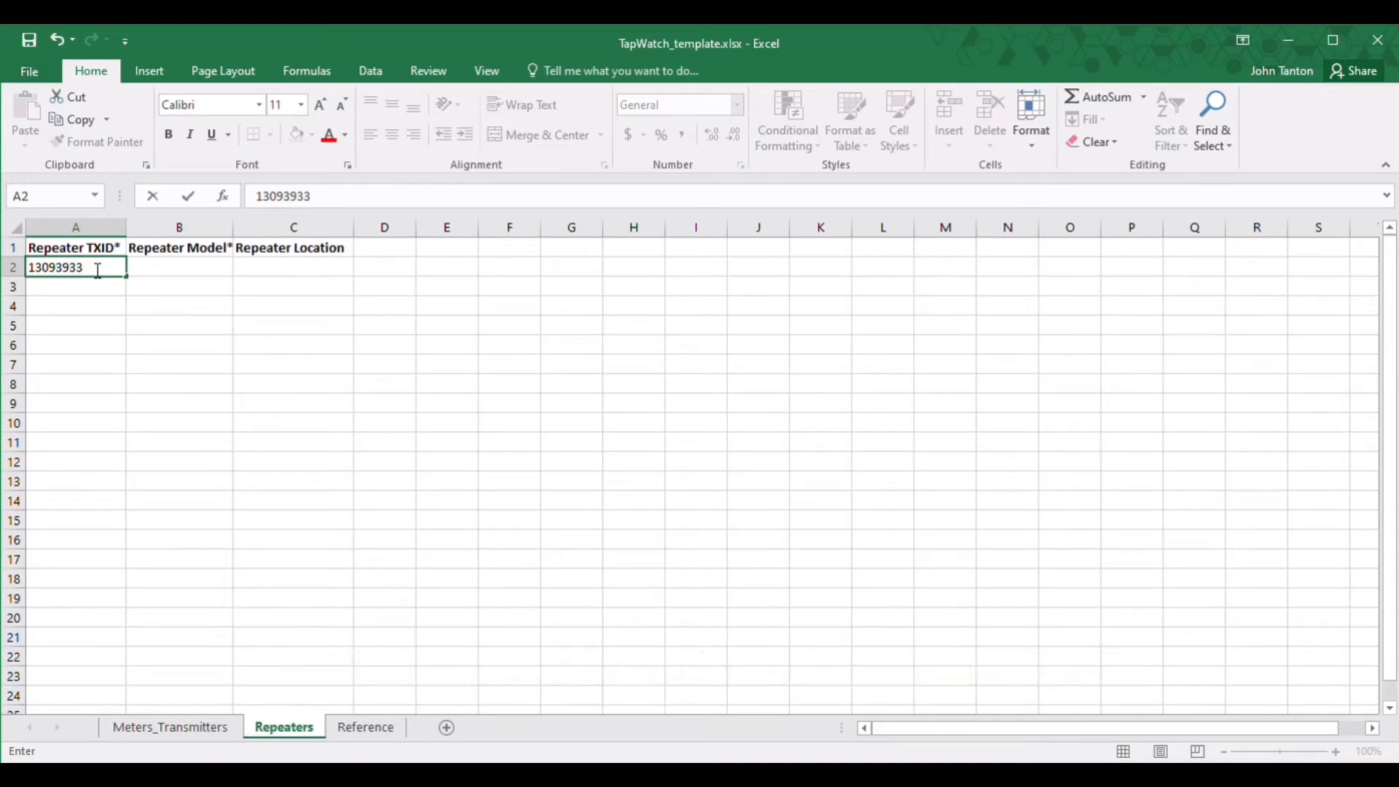
pyautogui.click(181, 266)
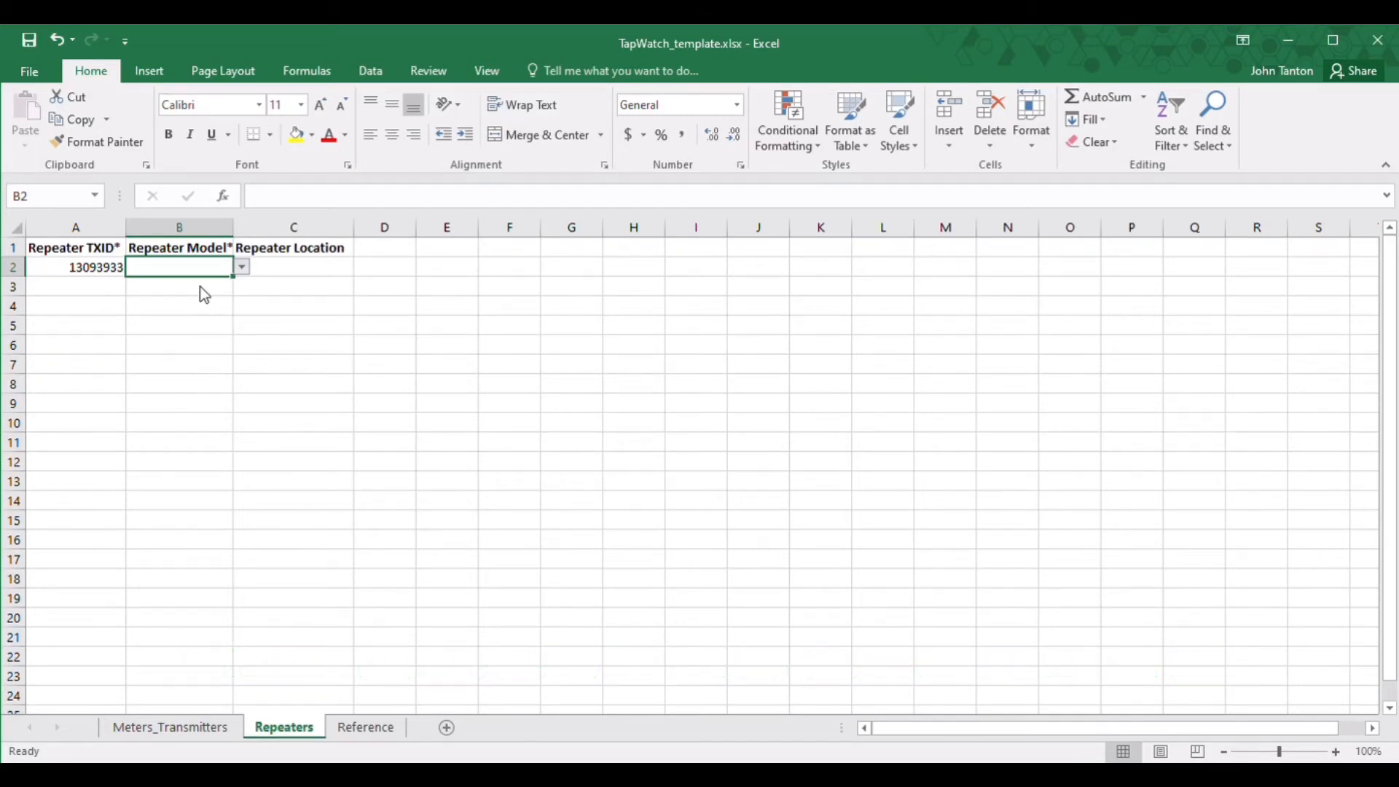
pyautogui.write('E*5040')
pyautogui.click(299, 269)
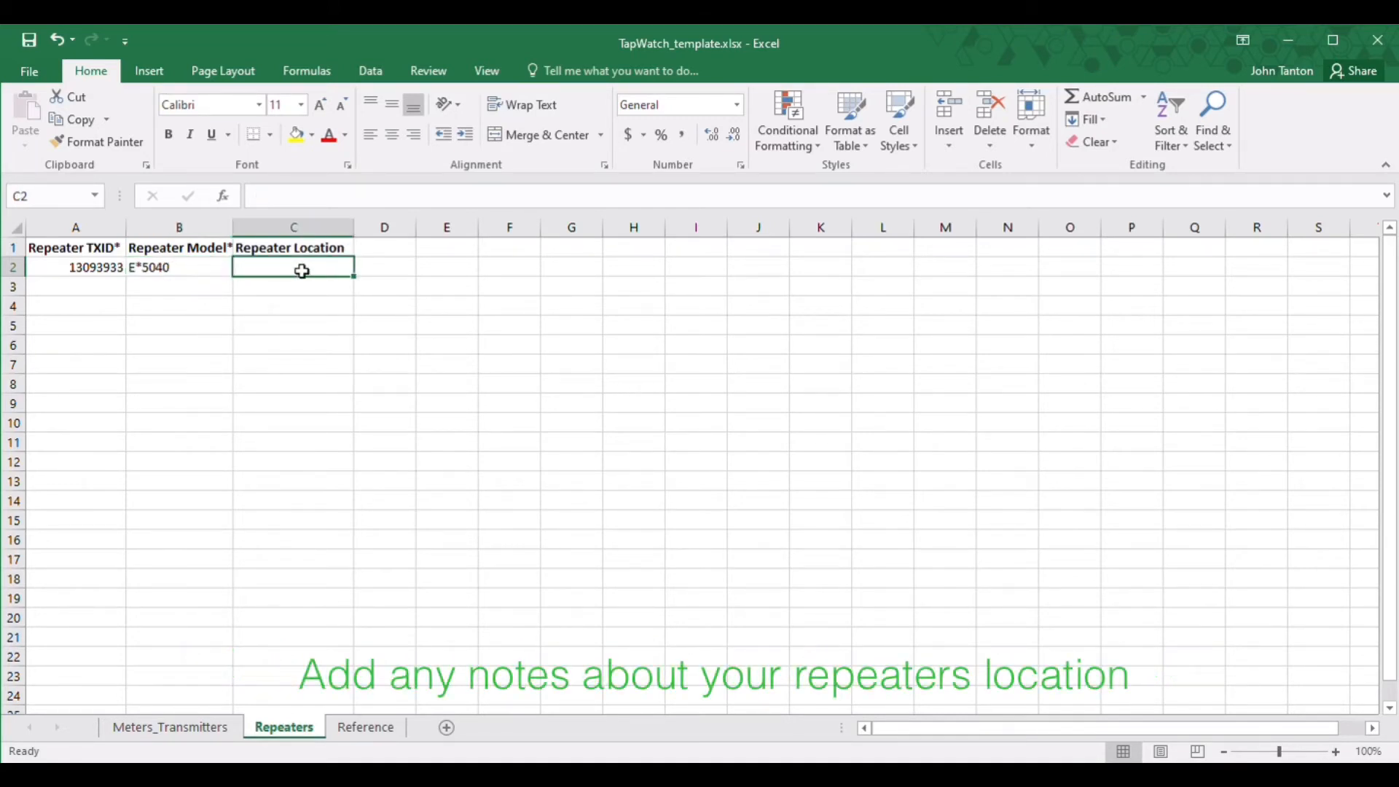
pyautogui.write('Johns Cube')
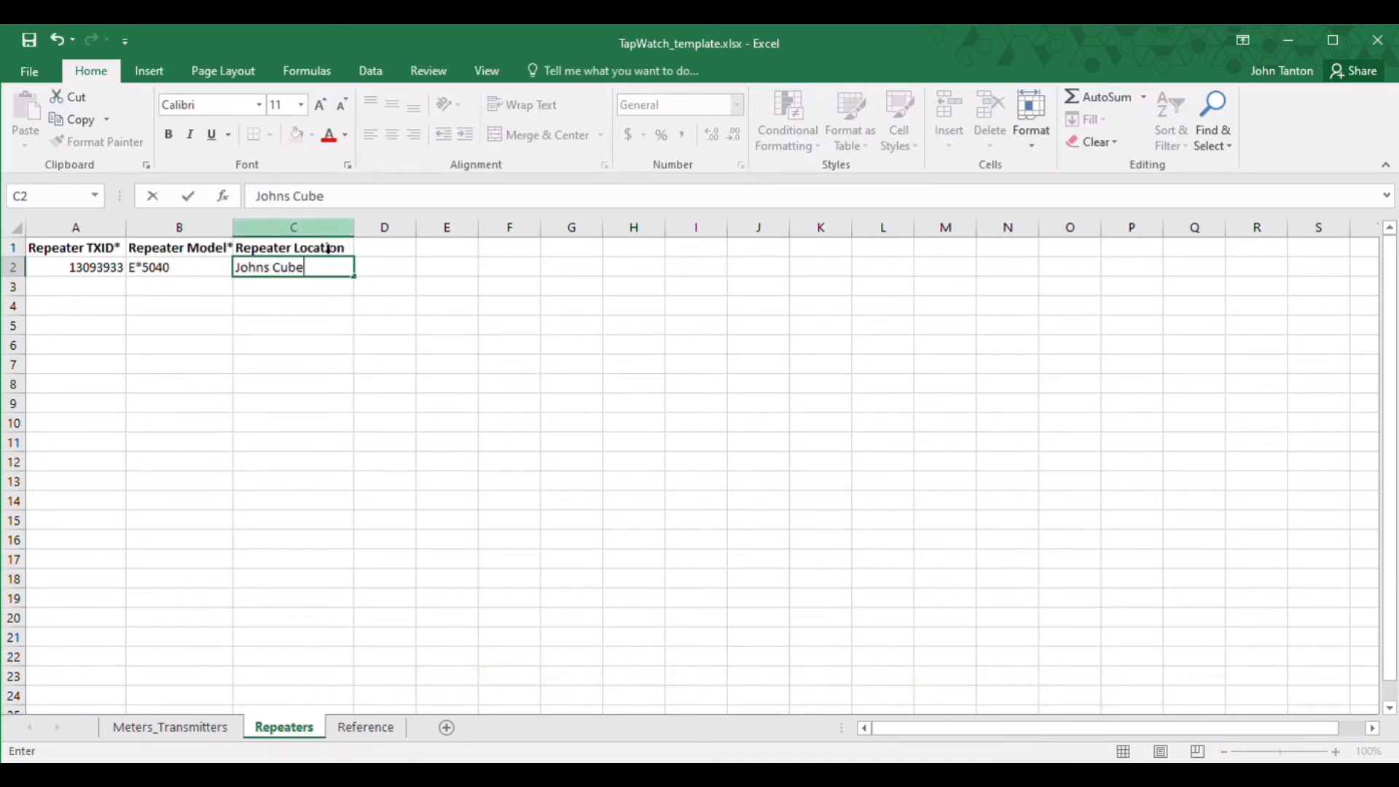
# Step: Save the filled workbook from the File menu
pyautogui.click(35, 73)
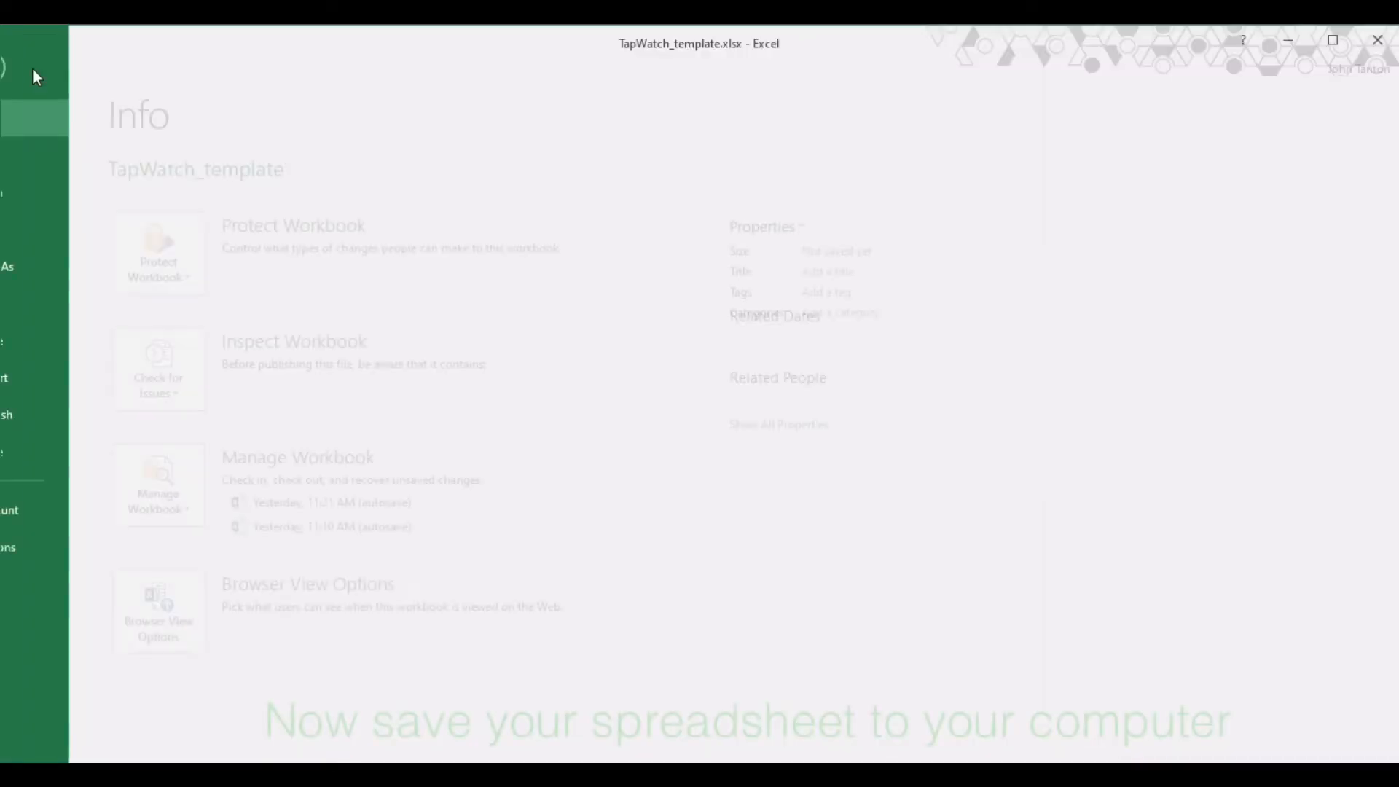
pyautogui.click(42, 228)
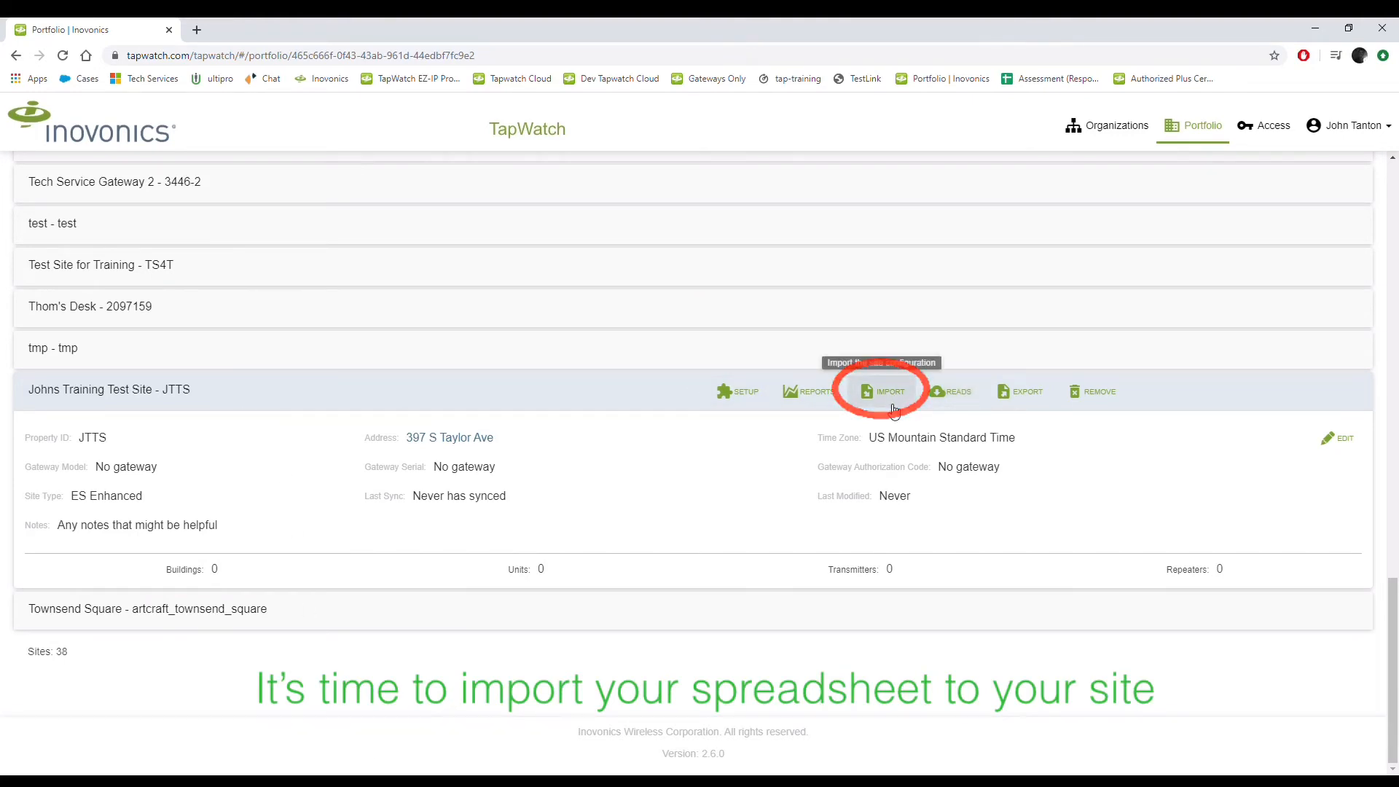
# Step: Import the saved template .xlsx into the JTTS site and dismiss the success message
pyautogui.click(892, 408)
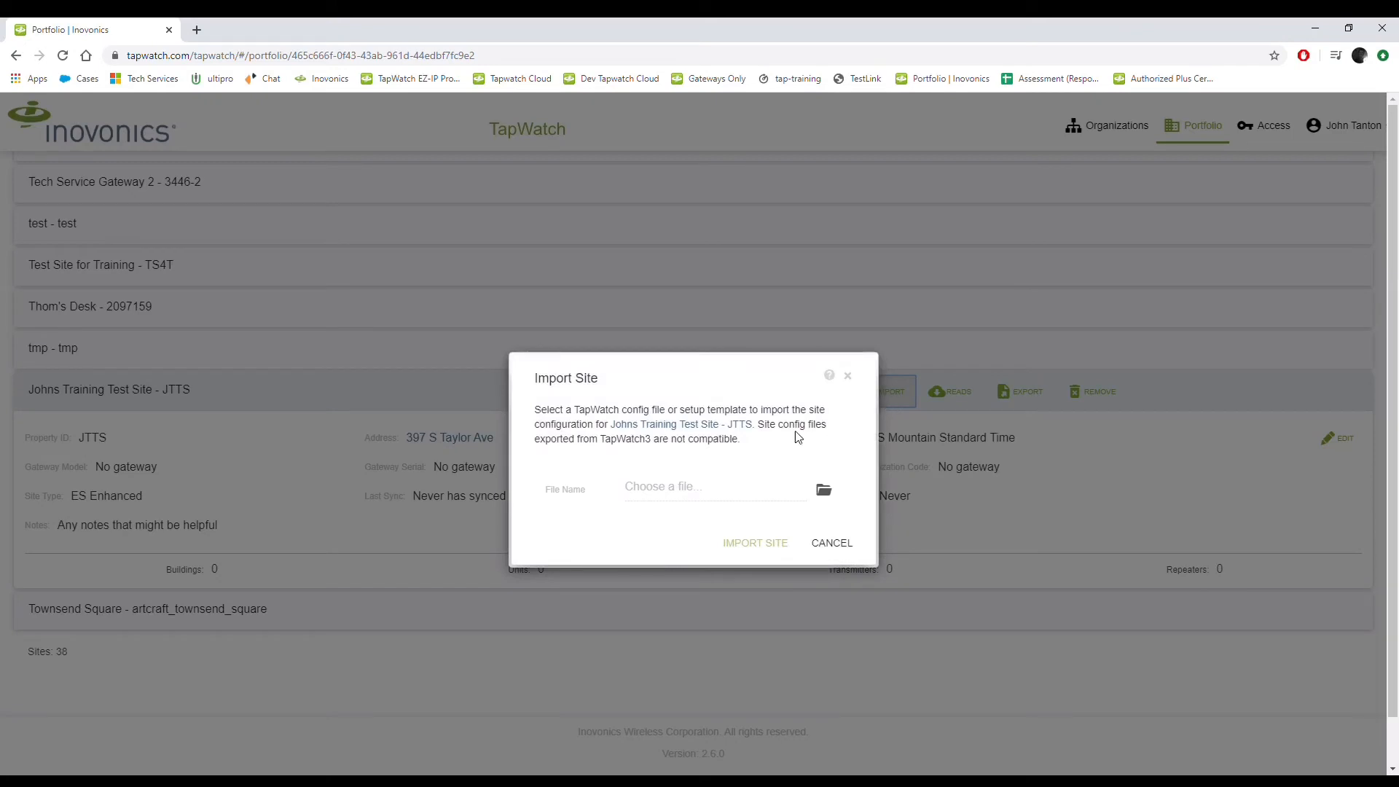
pyautogui.click(664, 497)
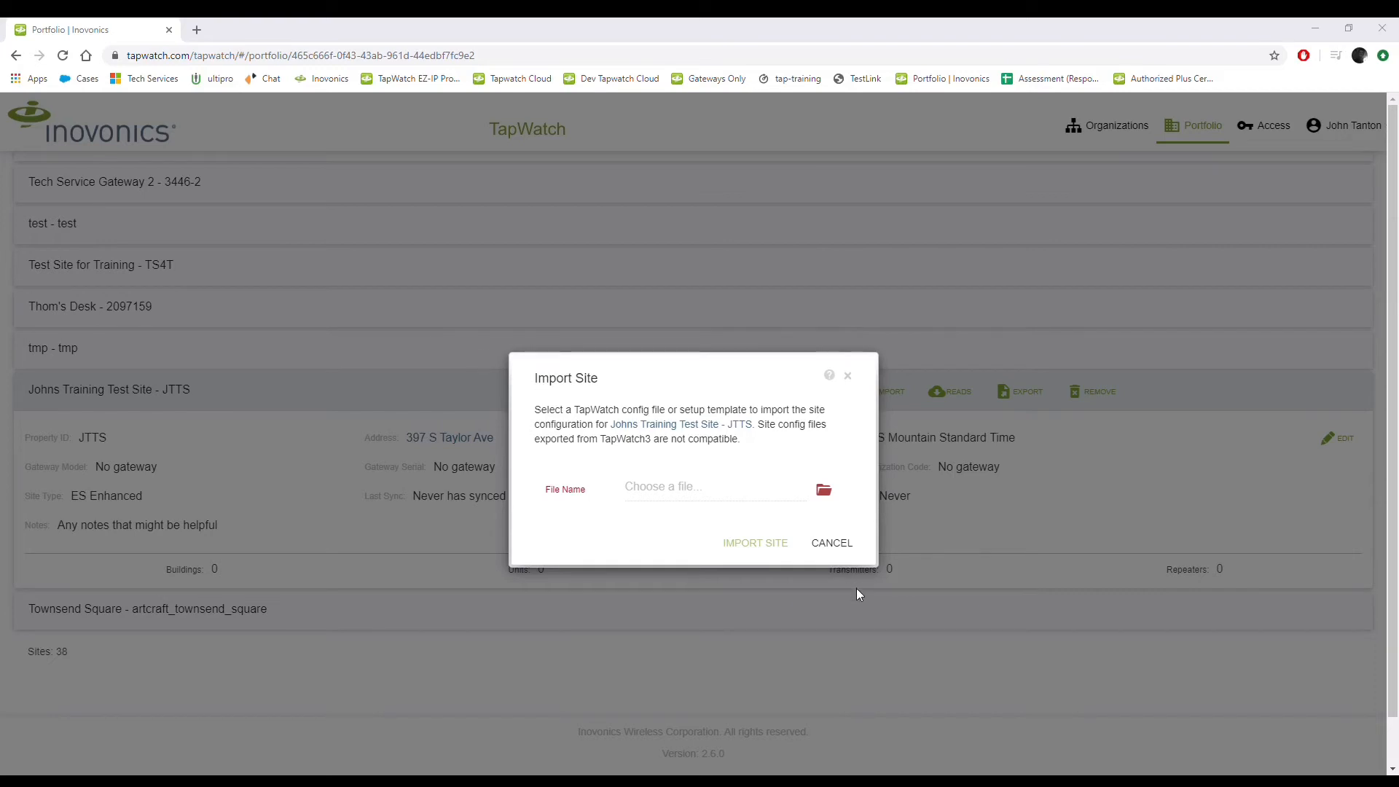
pyautogui.click(807, 579)
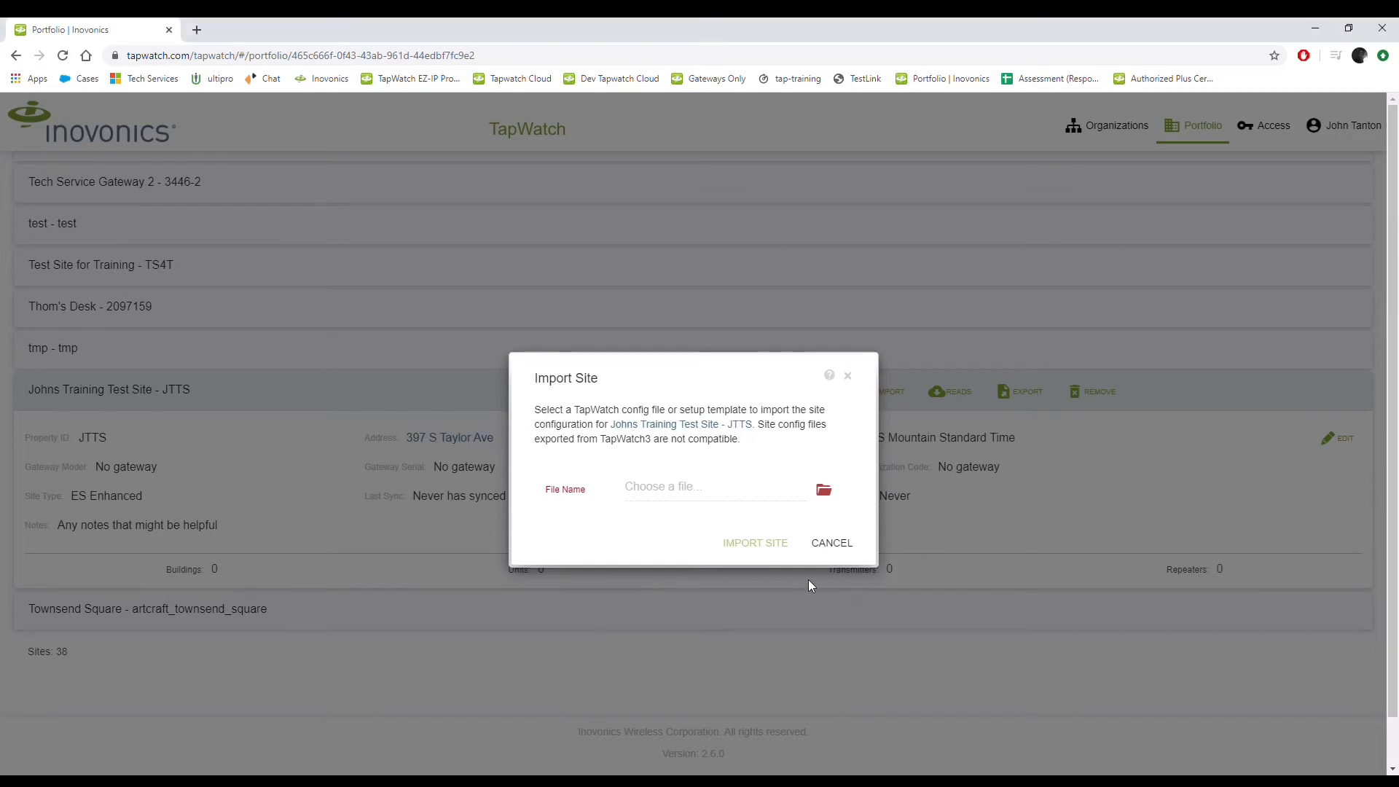
pyautogui.click(770, 548)
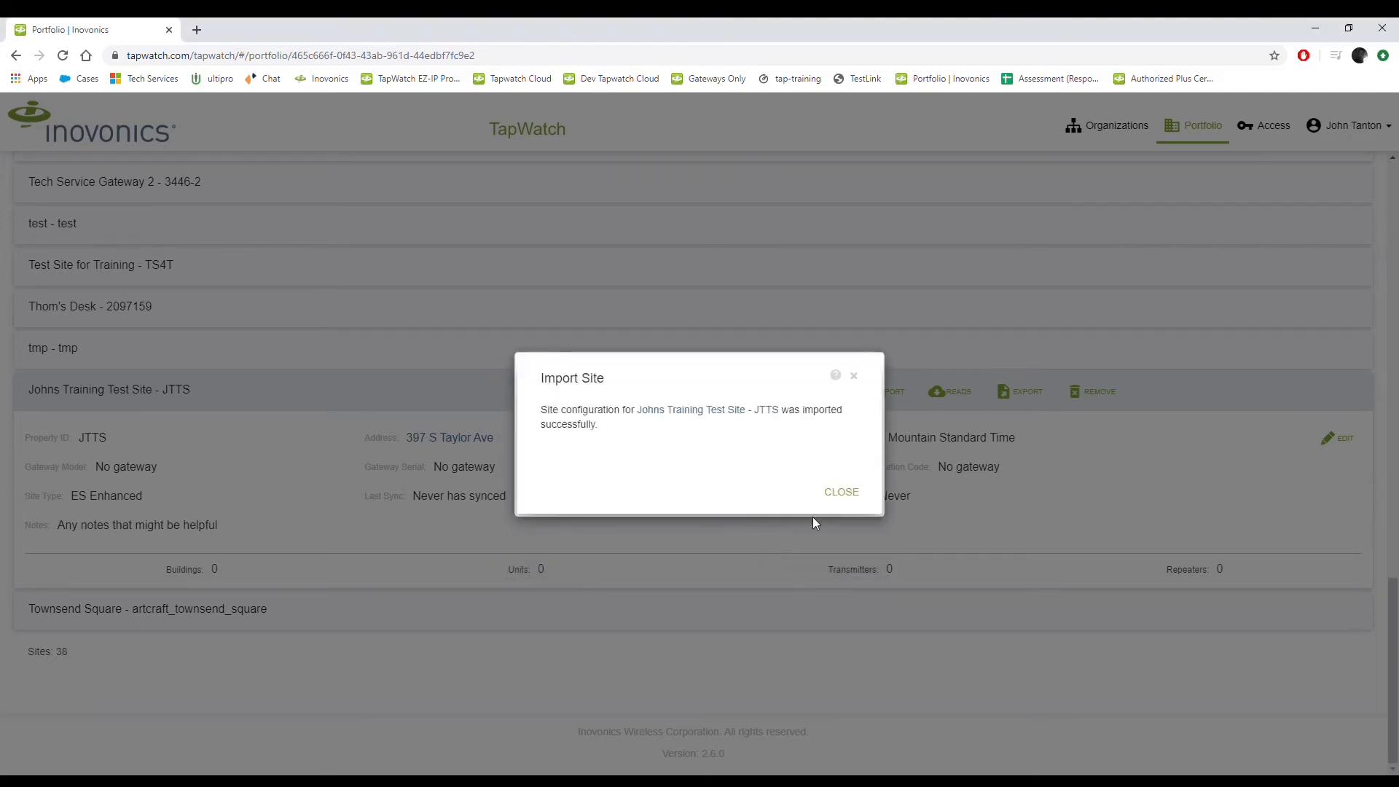
pyautogui.click(843, 498)
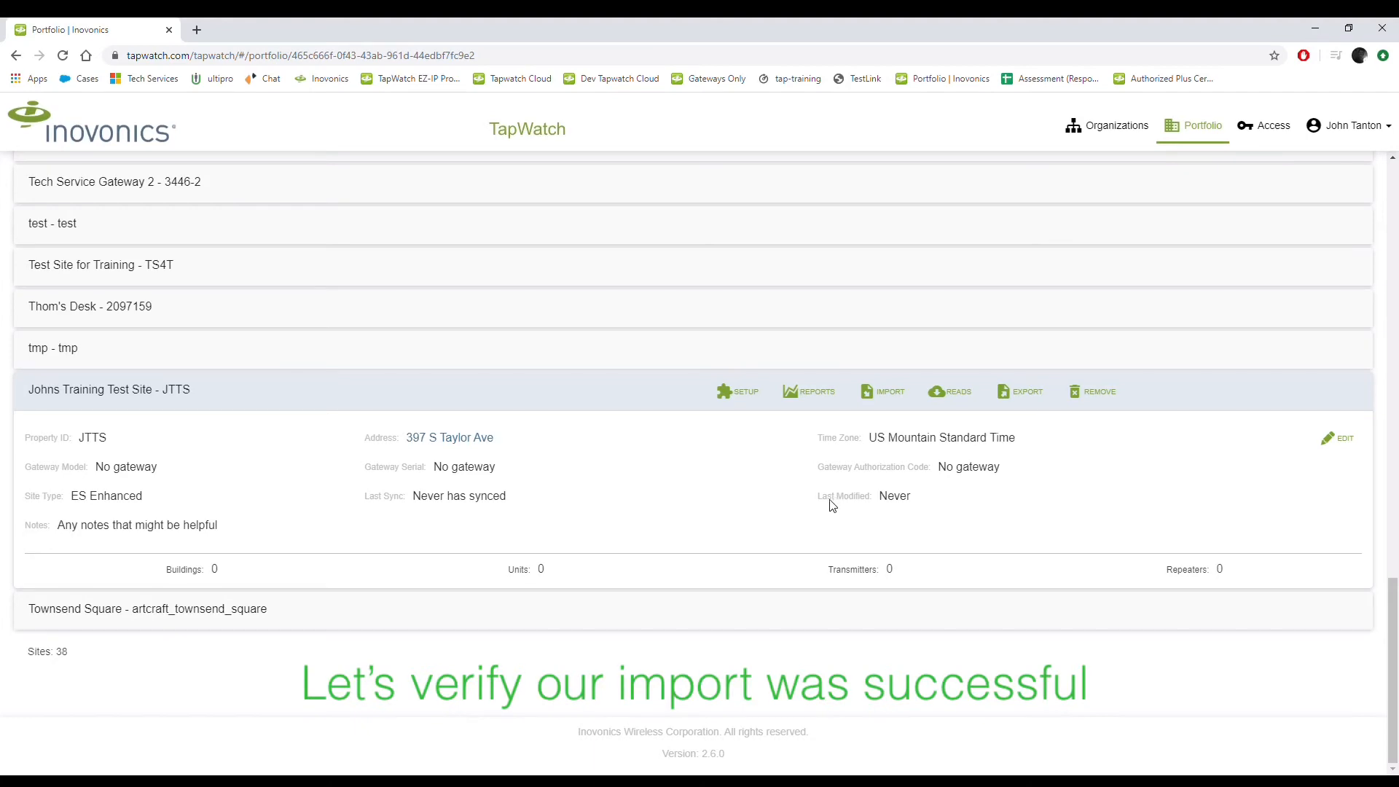
# Step: Review Bldg 1's units 101–110 and the site totals on the JTTS setup page
pyautogui.click(737, 391)
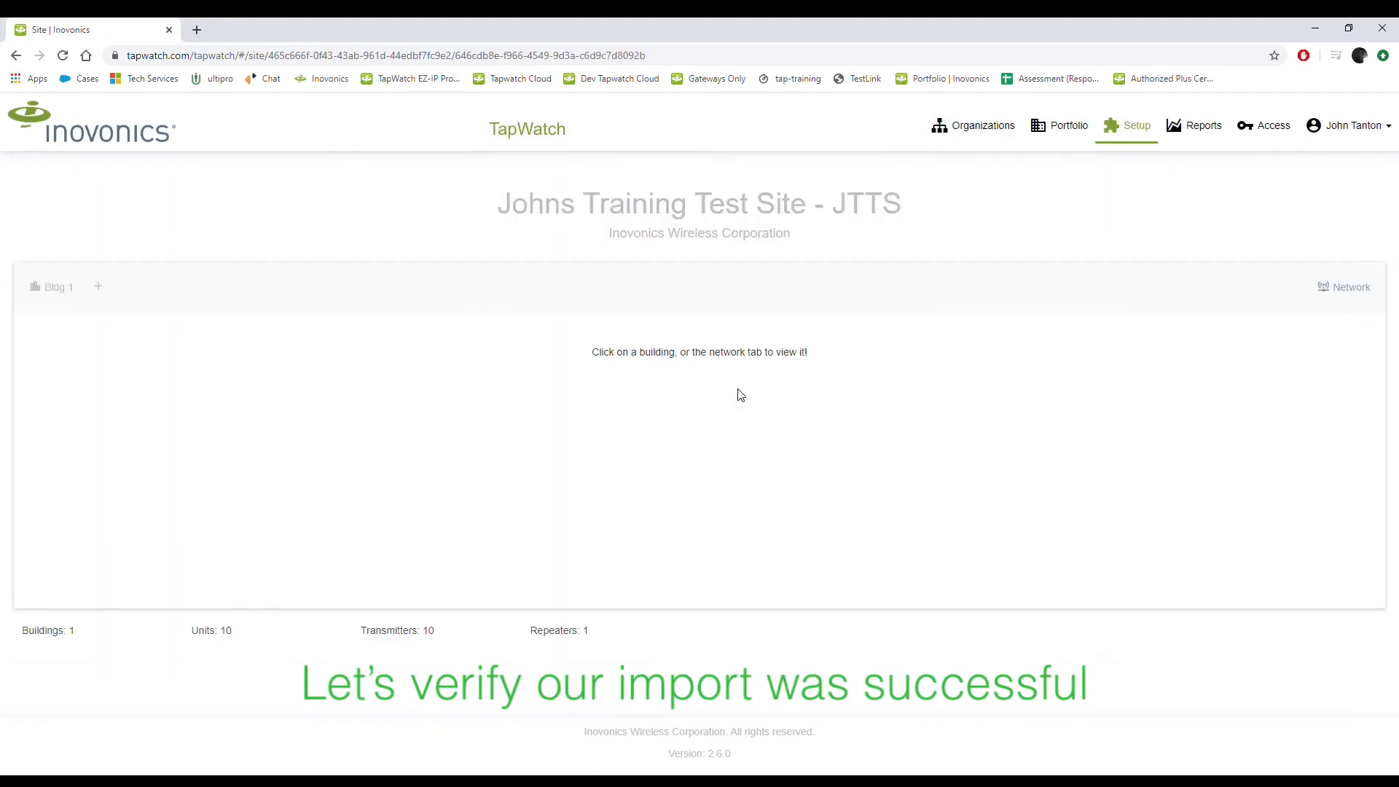
pyautogui.click(56, 286)
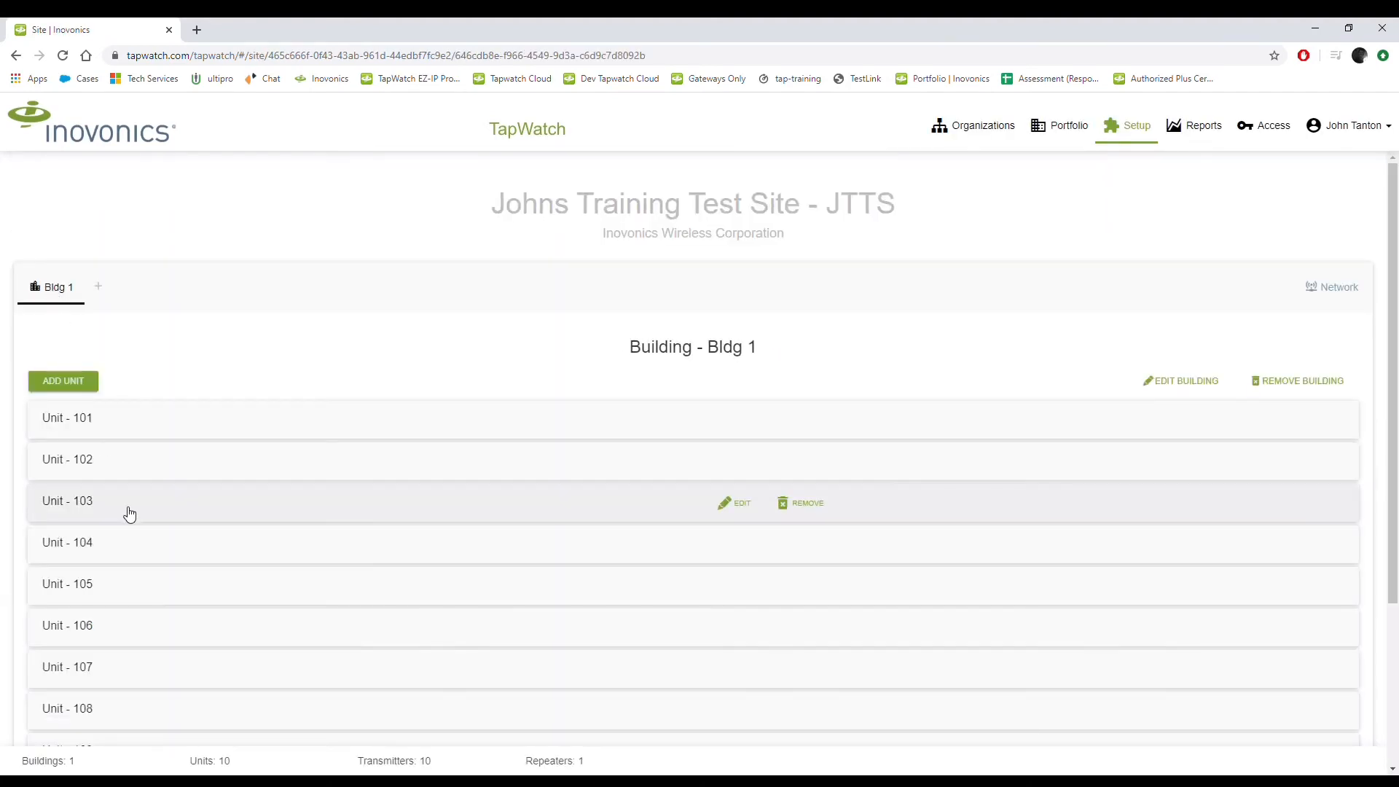
pyautogui.scroll(-3, 130, 514)
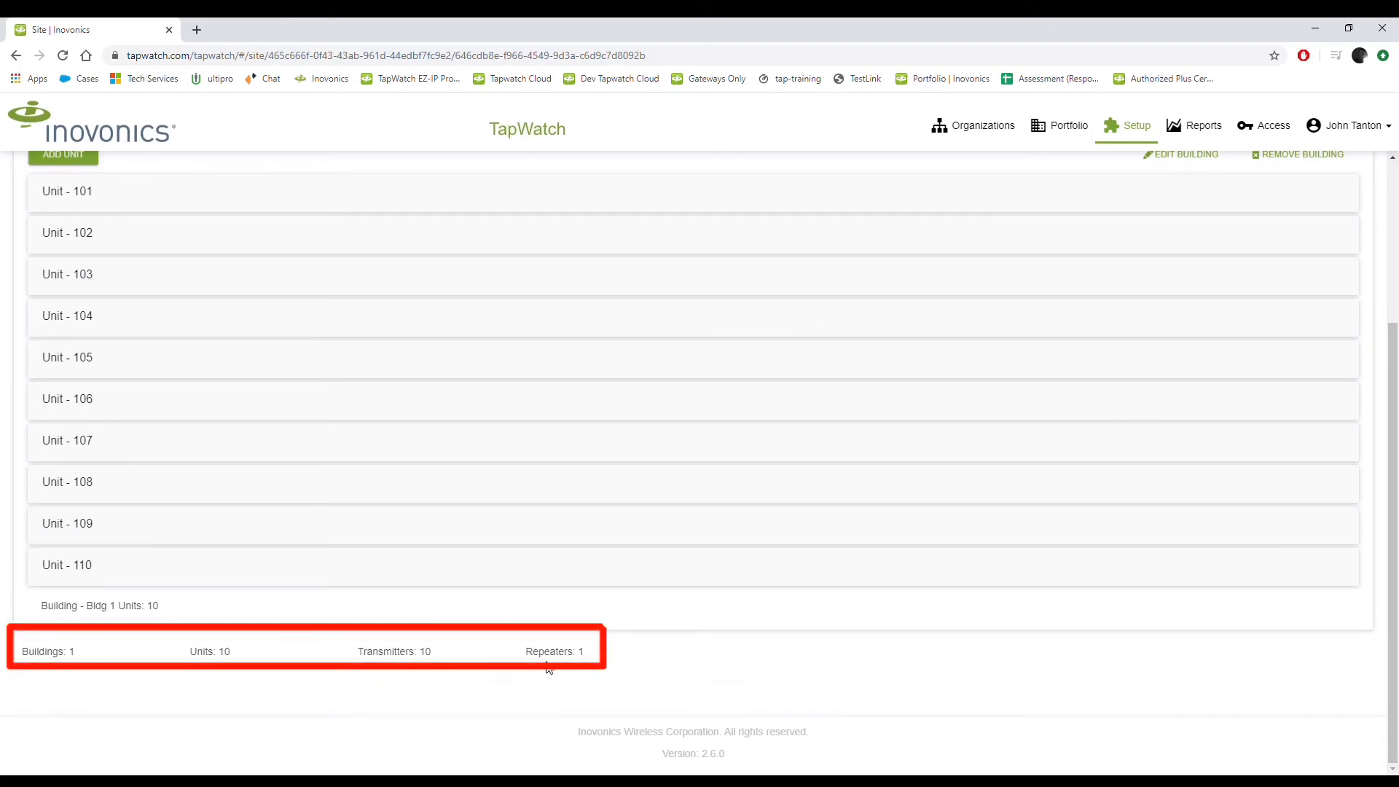
pyautogui.scroll(3, 557, 667)
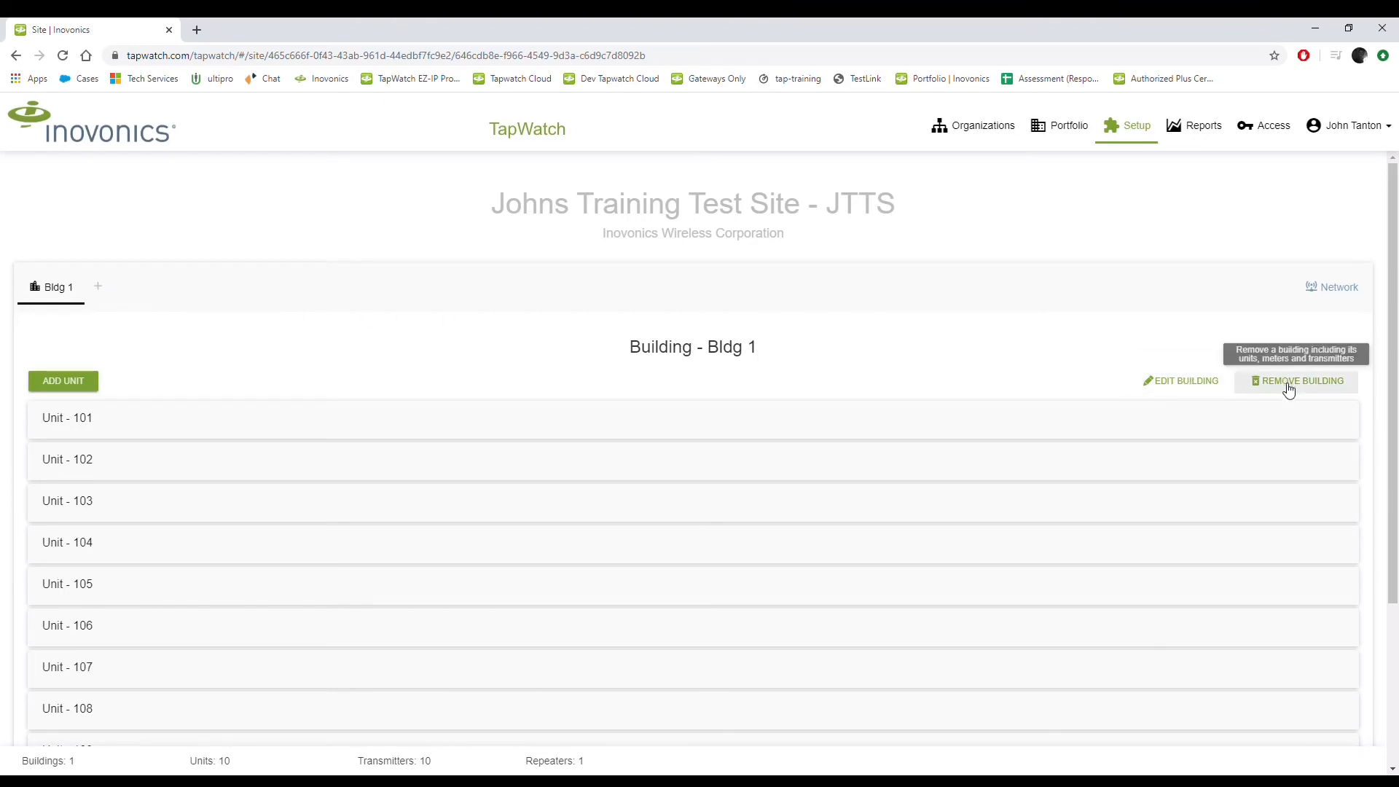
pyautogui.click(1327, 295)
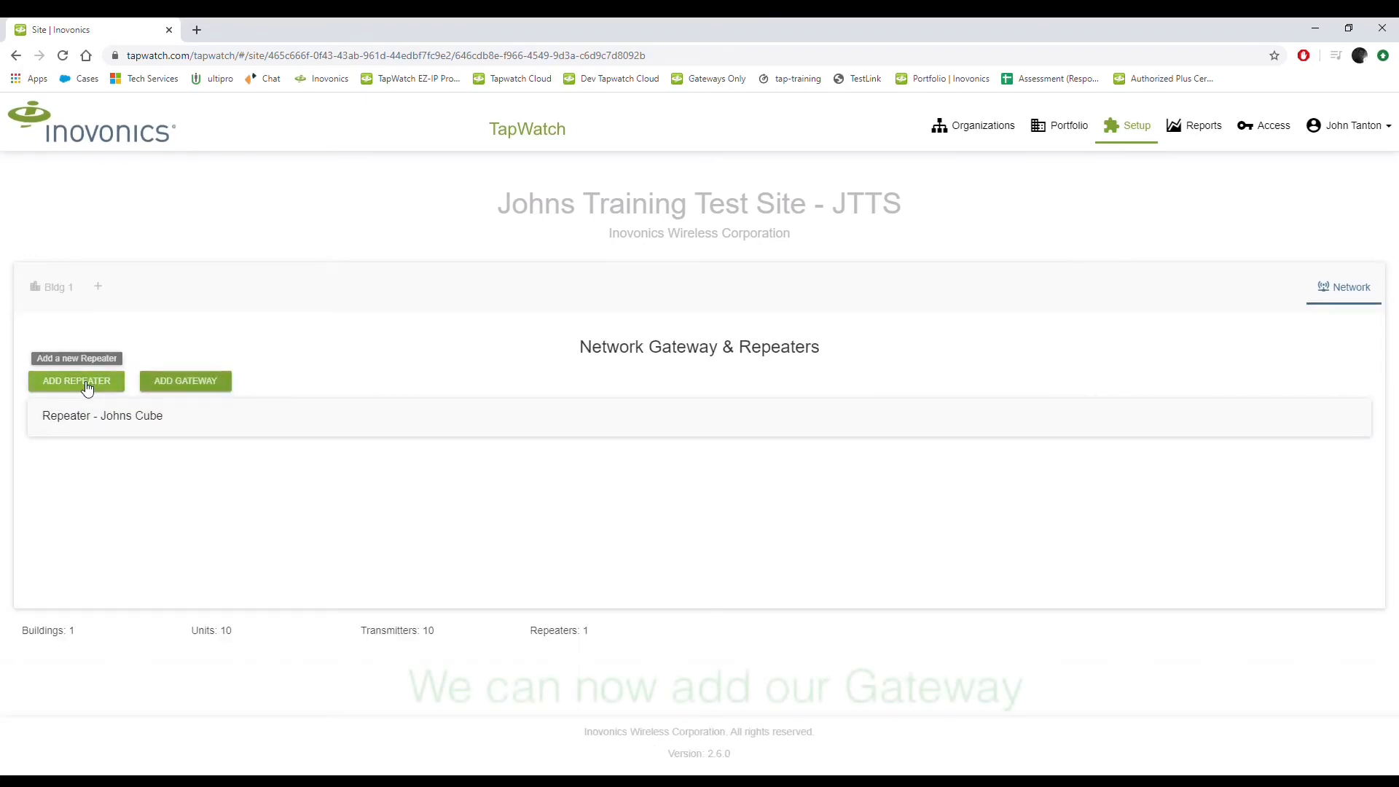
# Step: Add an EN7580 gateway with its authorization code and cube location to the site
pyautogui.click(195, 388)
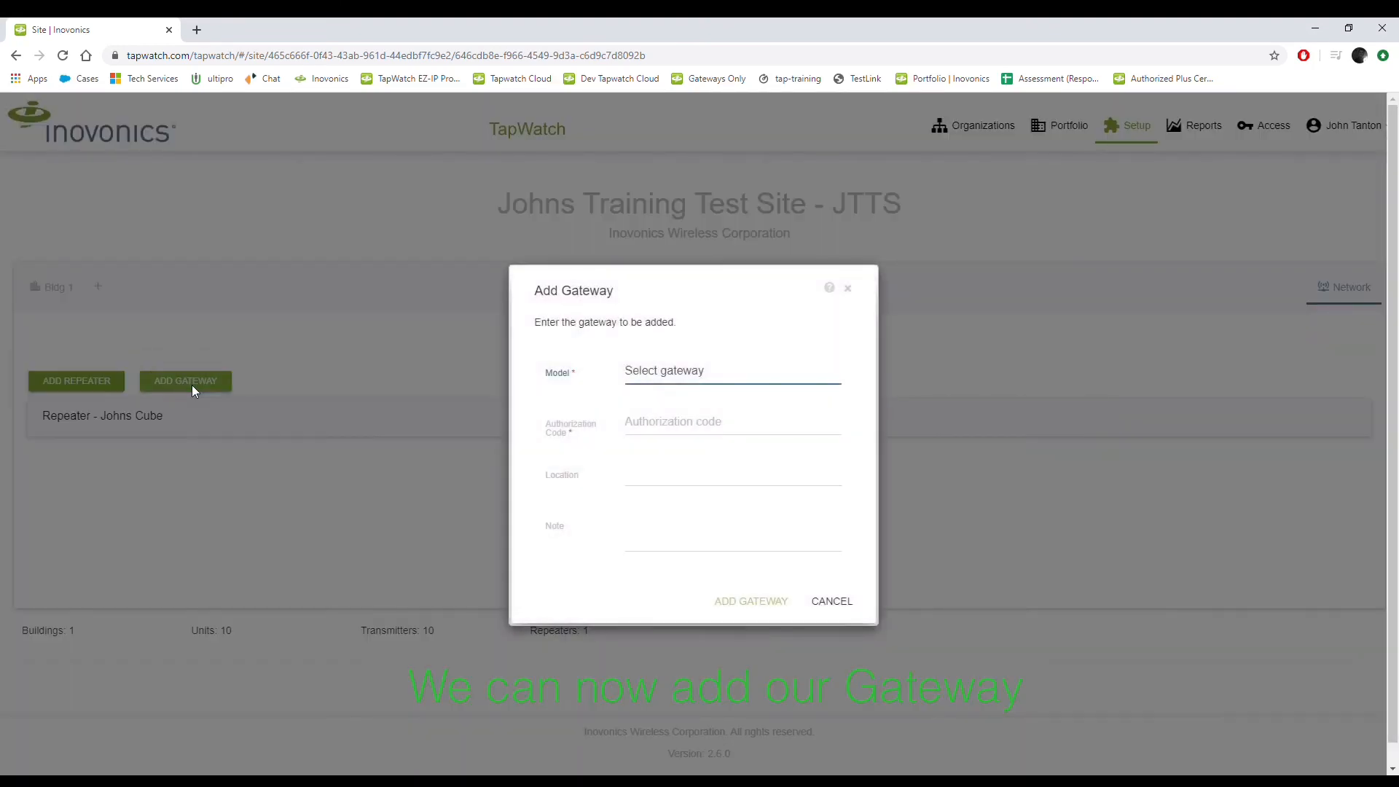
pyautogui.click(683, 370)
pyautogui.click(686, 413)
pyautogui.click(684, 430)
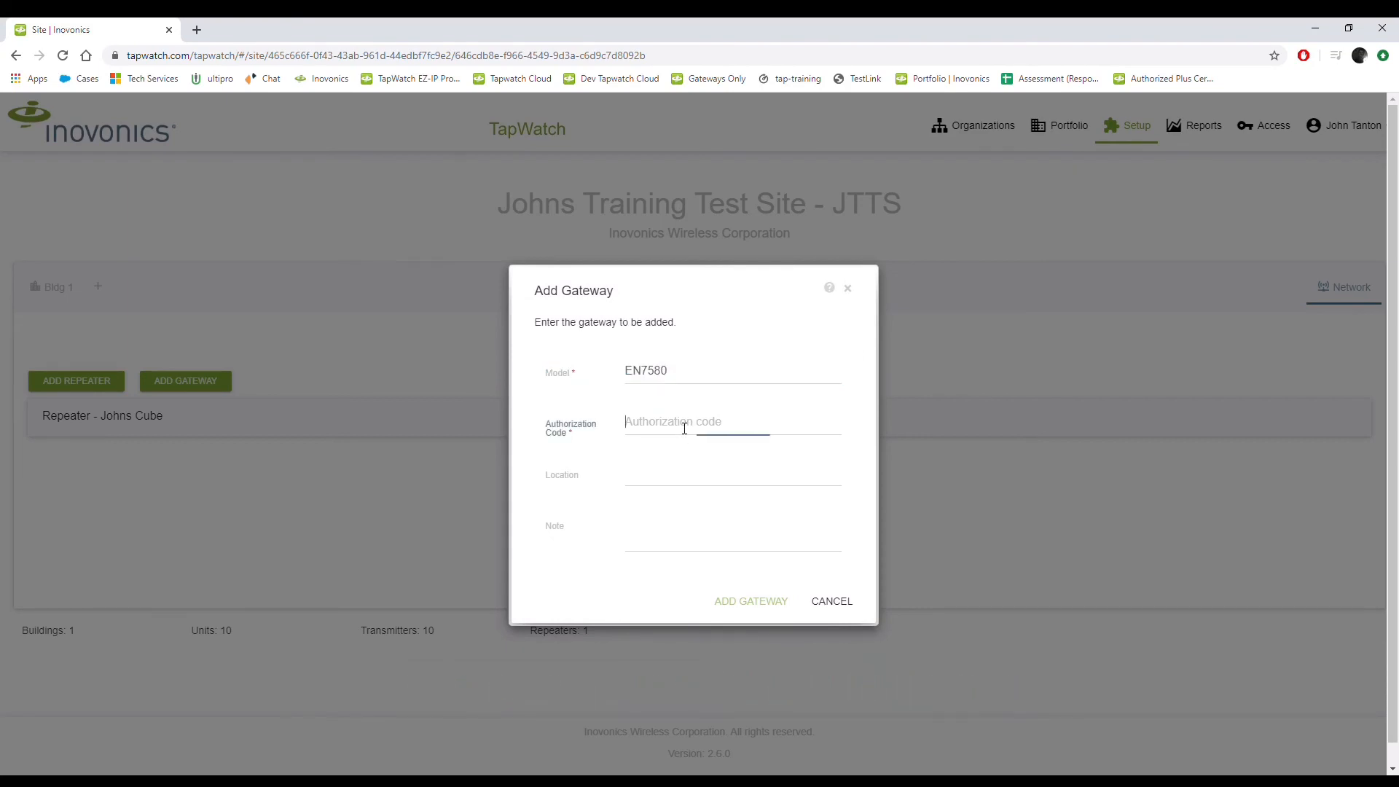
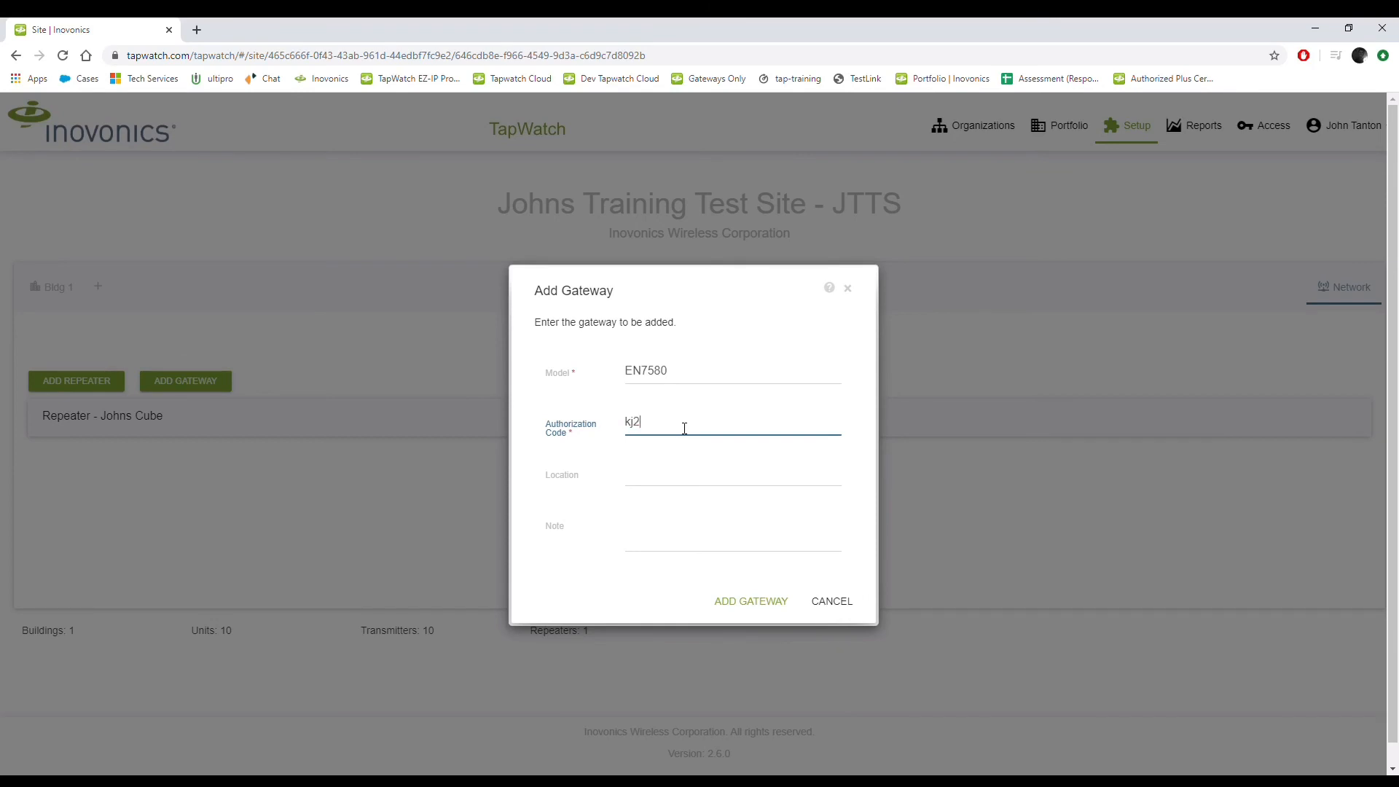
pyautogui.click(701, 483)
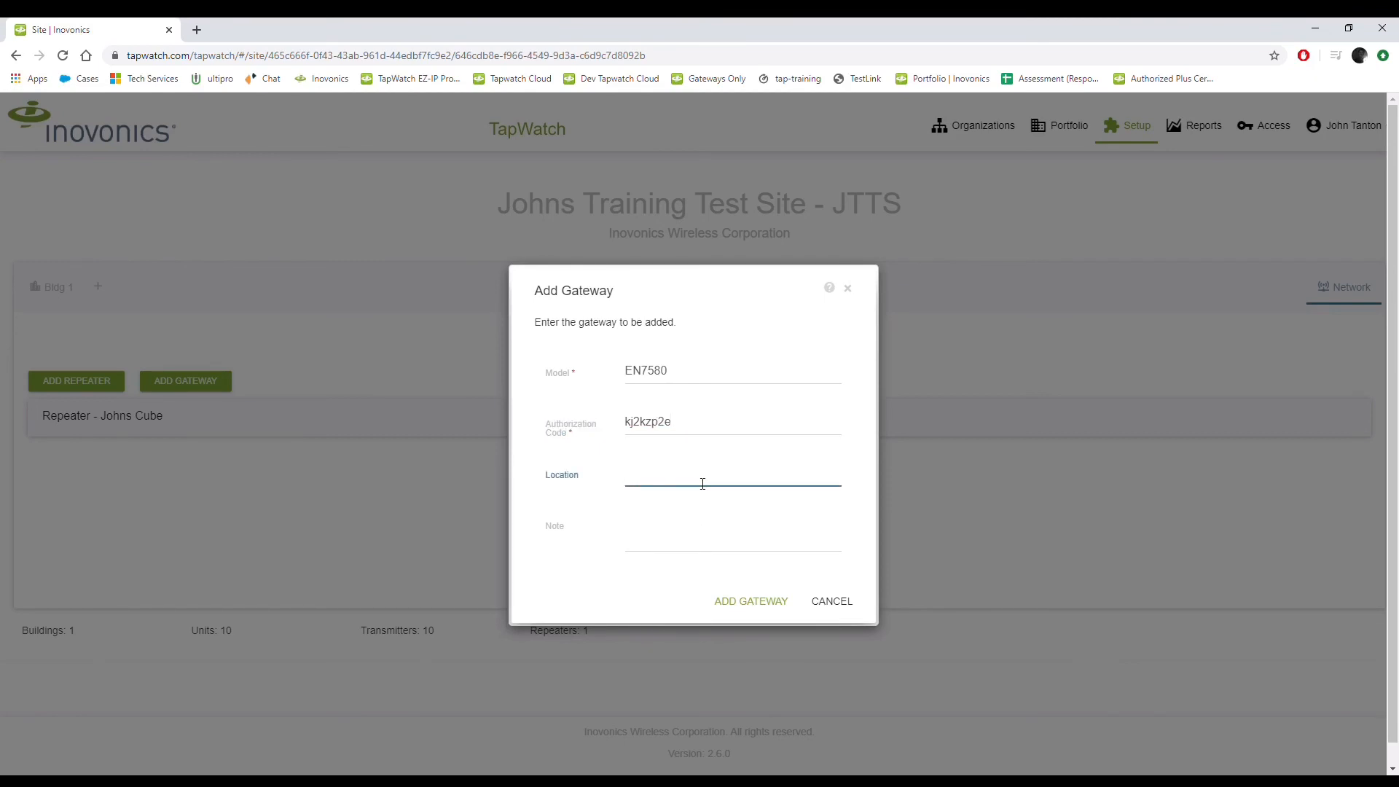
pyautogui.write('Johns Cube')
pyautogui.click(699, 548)
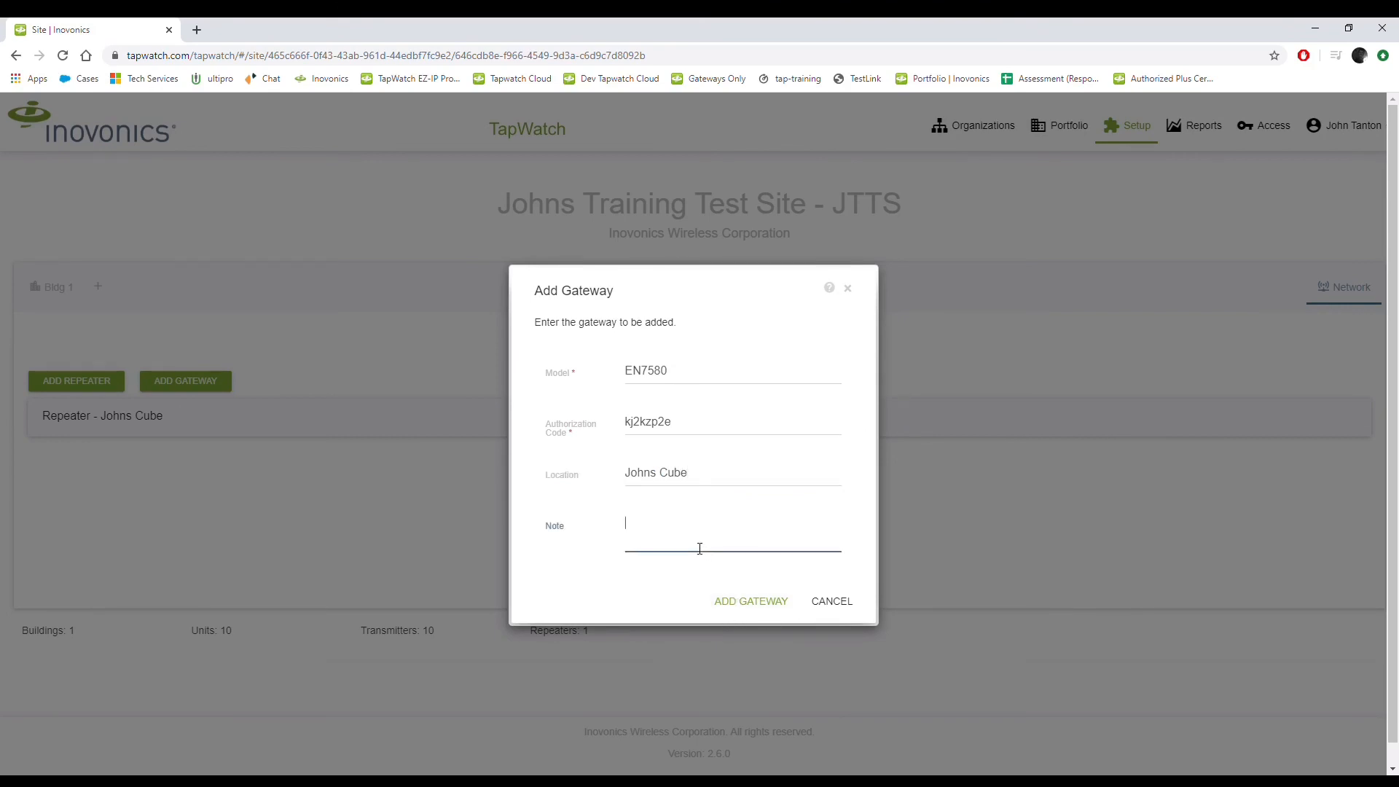
pyautogui.click(747, 618)
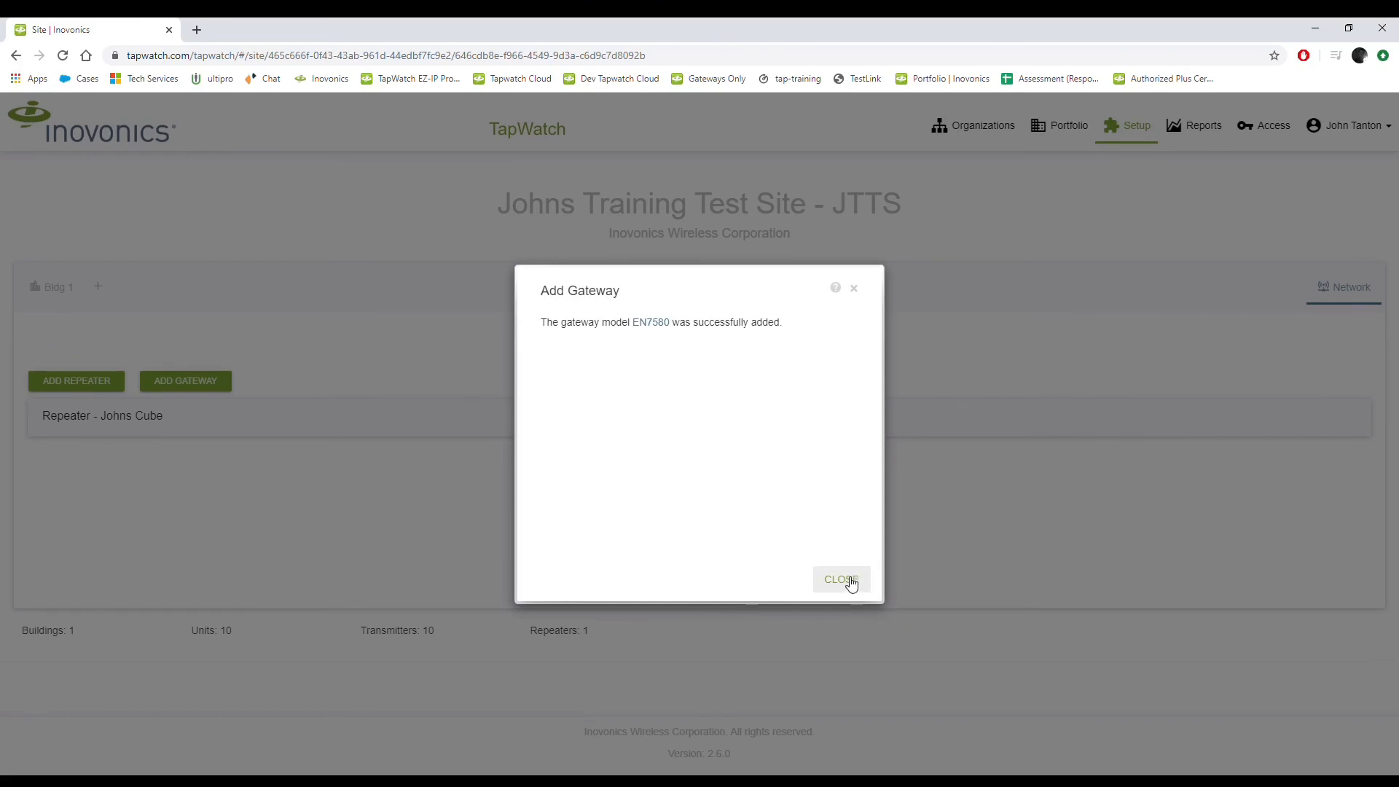
pyautogui.click(848, 586)
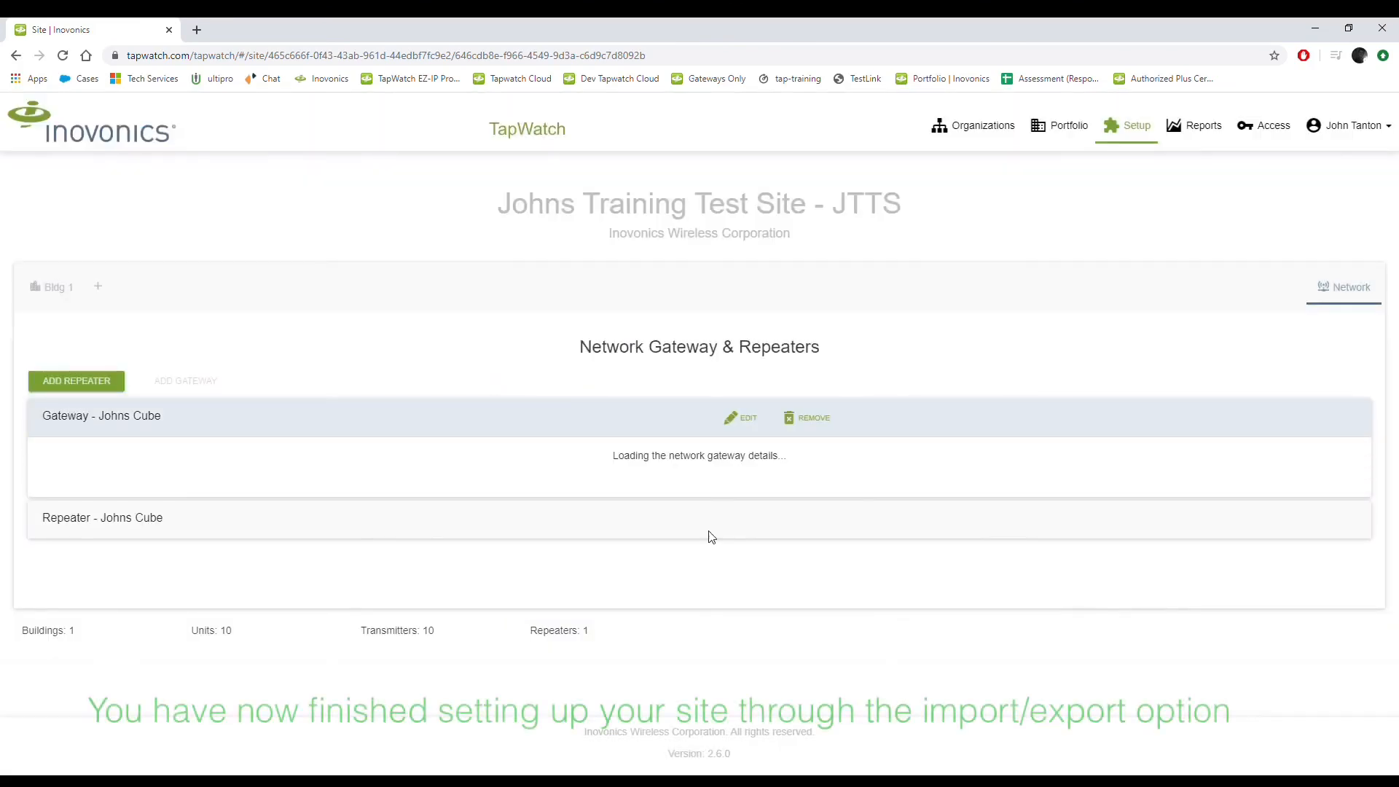